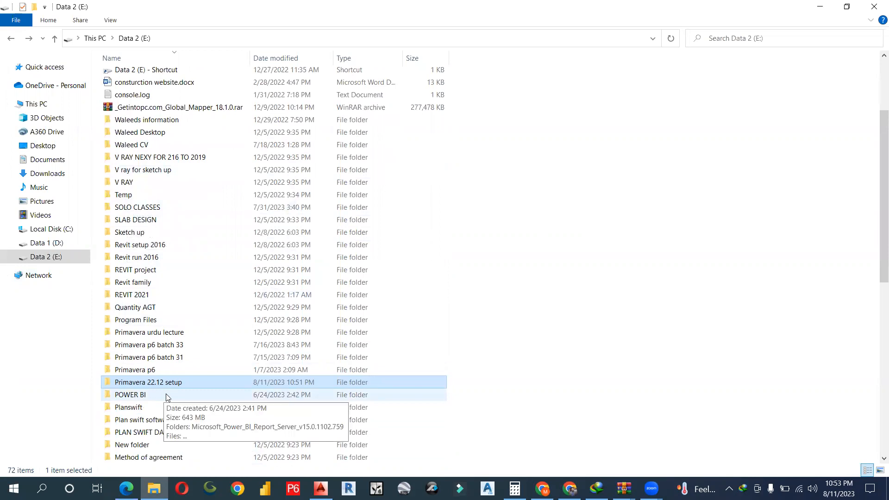
- Open the Primavera 22.12 folder on Data 2 (E:) to show P6_Pro_R2212 and V1032852-01.zip
mouse_move(176, 388)
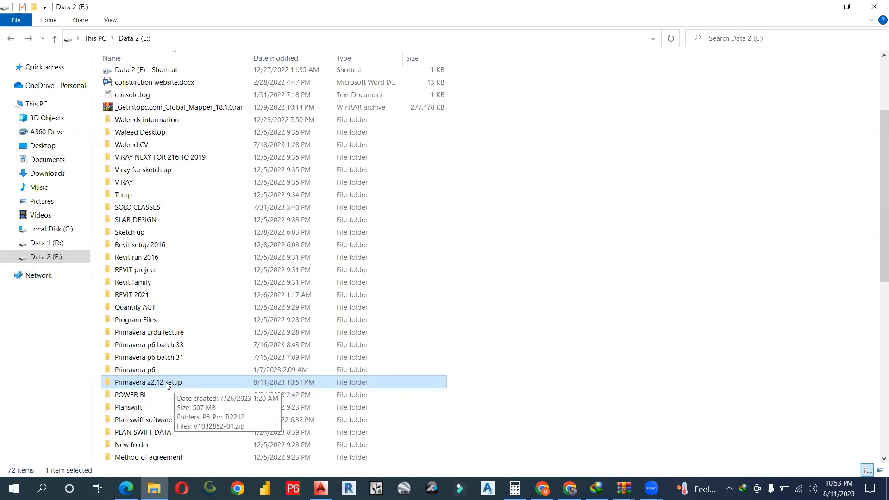
double_click(167, 383)
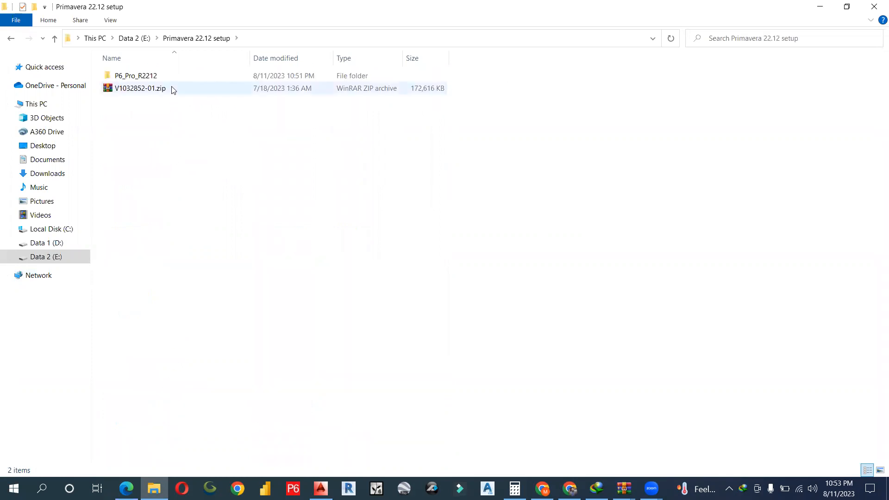
mouse_move(173, 90)
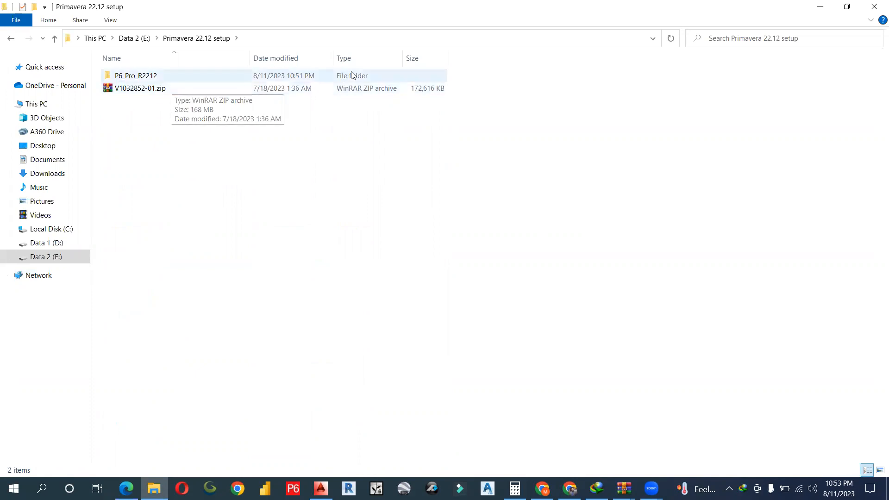
- Extract P6_Pro_R2212 from V1032852-01.zip into the setup folder, replacing the existing copy, and open it
double_click(185, 89)
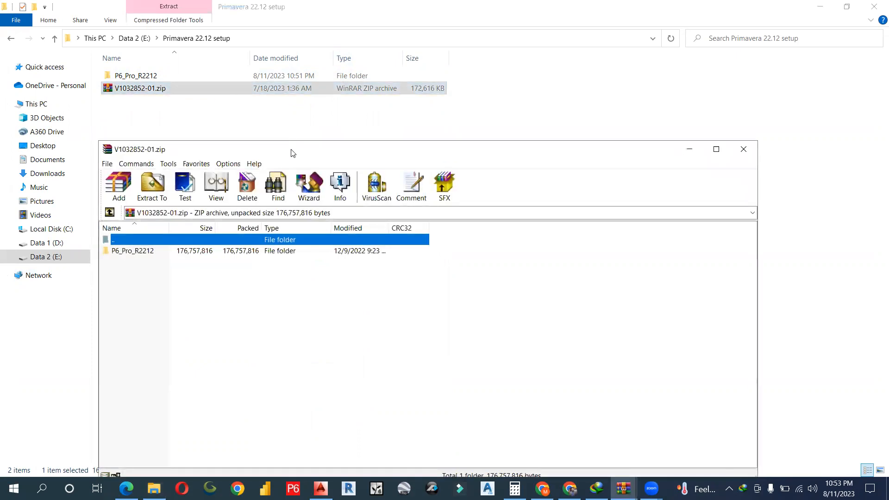
left_click_drag(293, 153, 453, 89)
left_click(318, 189)
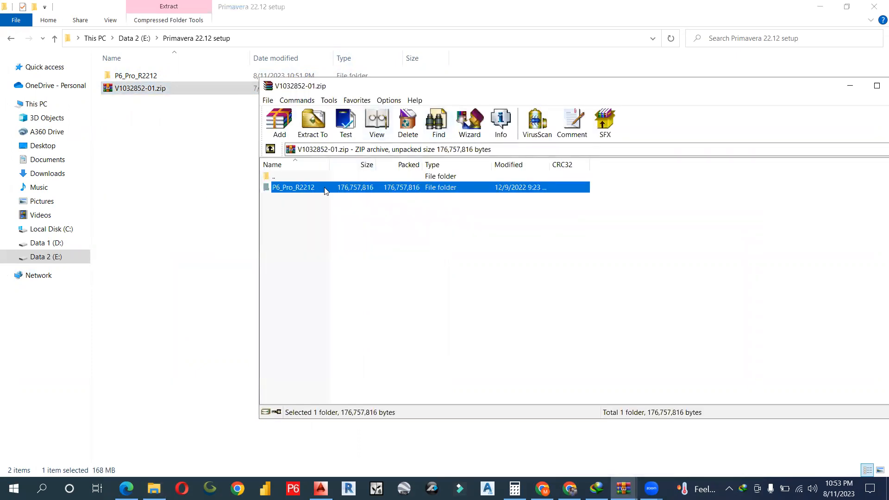
left_click_drag(323, 198, 202, 225)
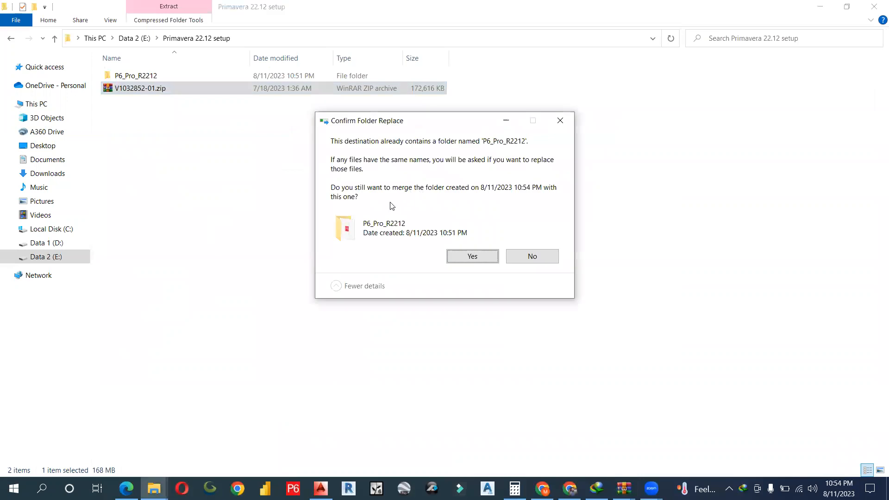
left_click(468, 256)
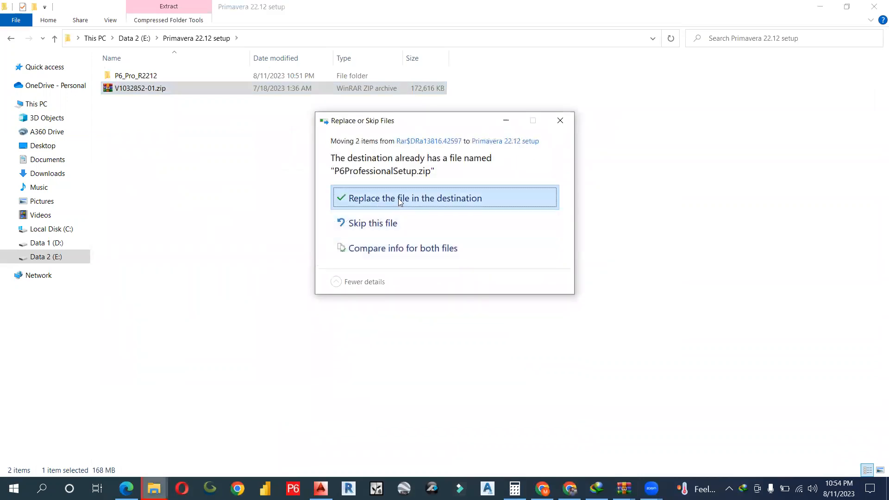
left_click(398, 198)
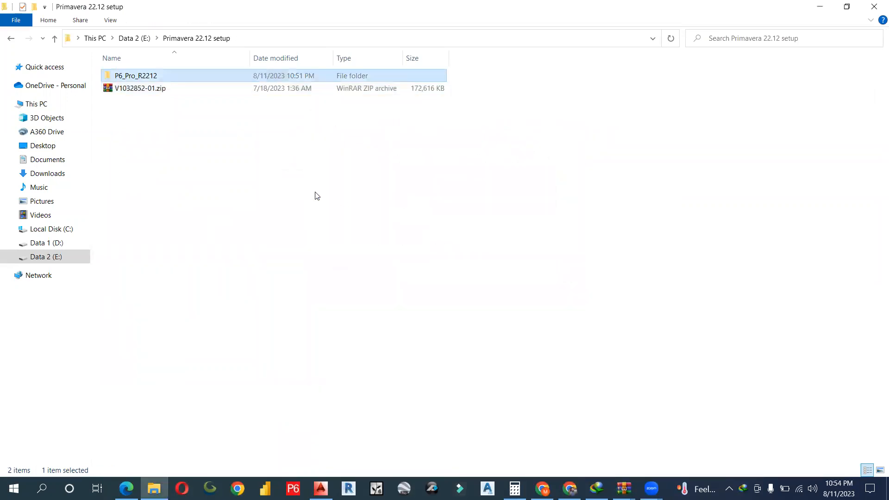
double_click(169, 77)
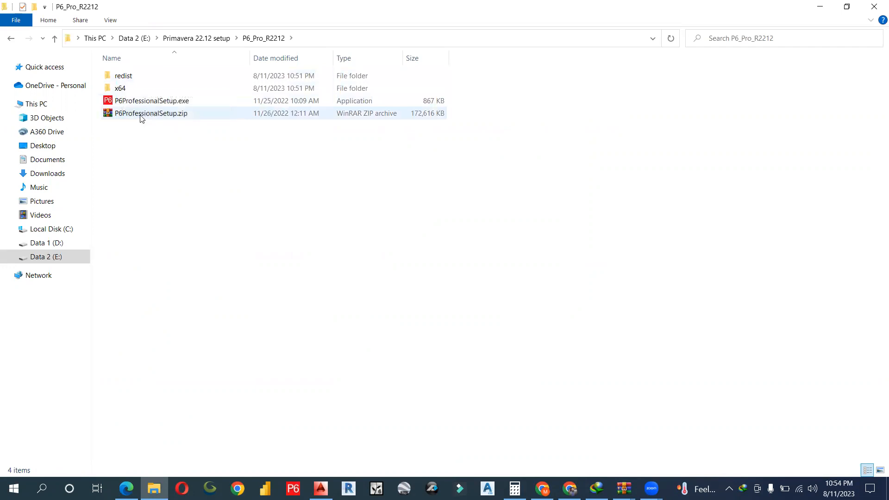
- Extract redist, x64 and P6ProfessionalSetup.exe from P6ProfessionalSetup.zip into P6_Pro_R2212, replacing existing files
double_click(141, 118)
left_click_drag(202, 313, 553, 113)
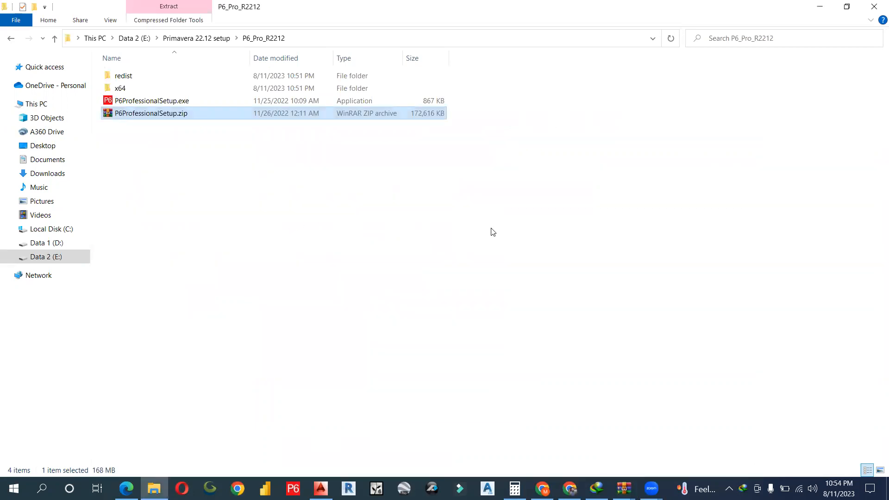
left_click(410, 278)
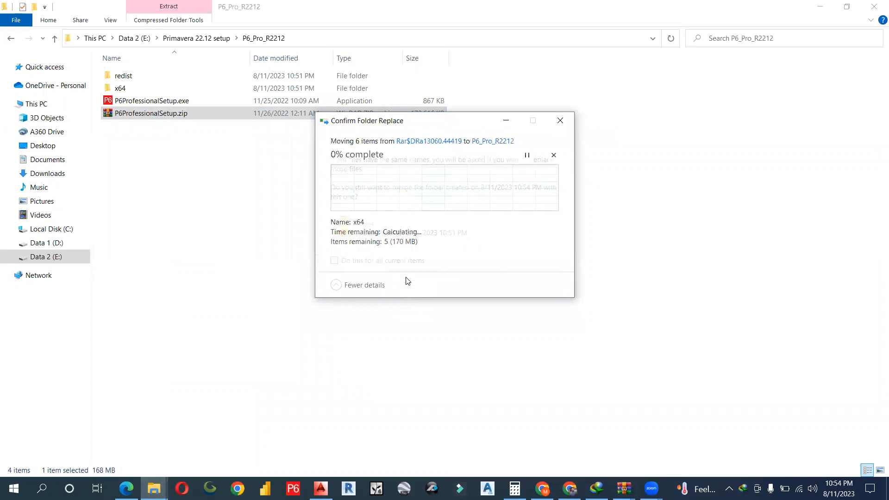
left_click(408, 279)
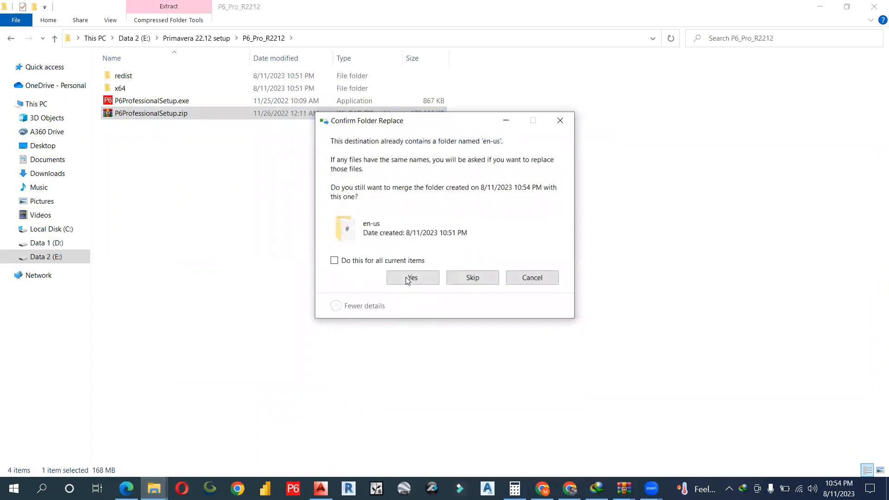
left_click(408, 279)
left_click(406, 185)
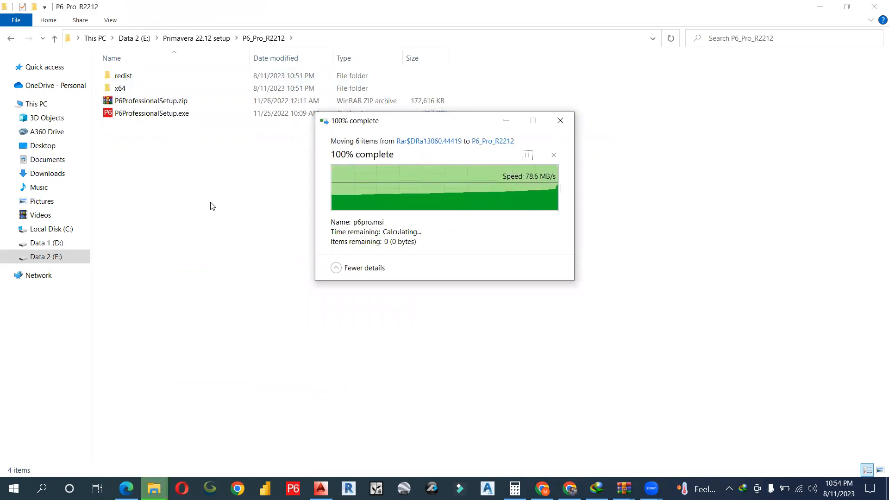
- Run P6ProfessionalSetup.exe and install P6 Professional 22 (x64) with the Typical option
double_click(172, 115)
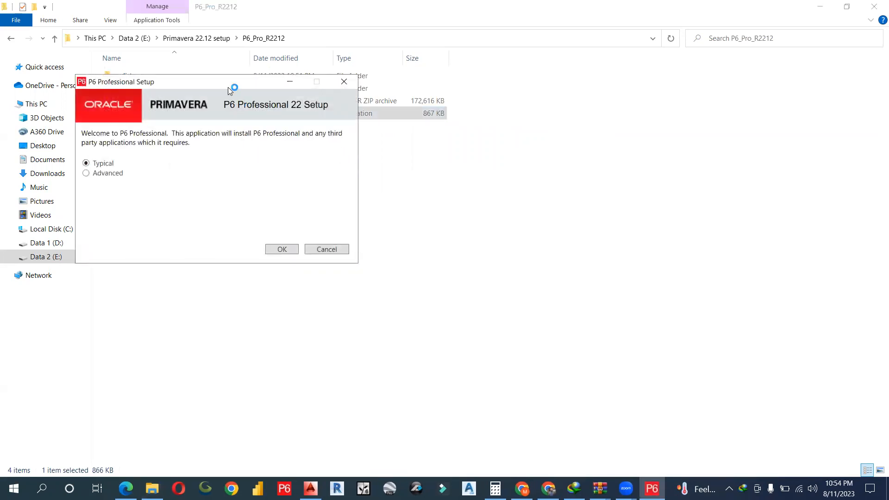
left_click_drag(231, 86, 323, 83)
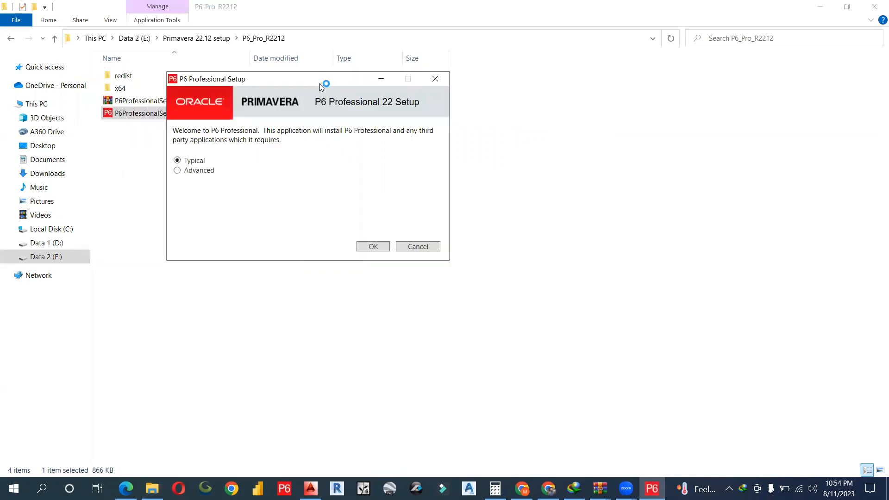
left_click(373, 248)
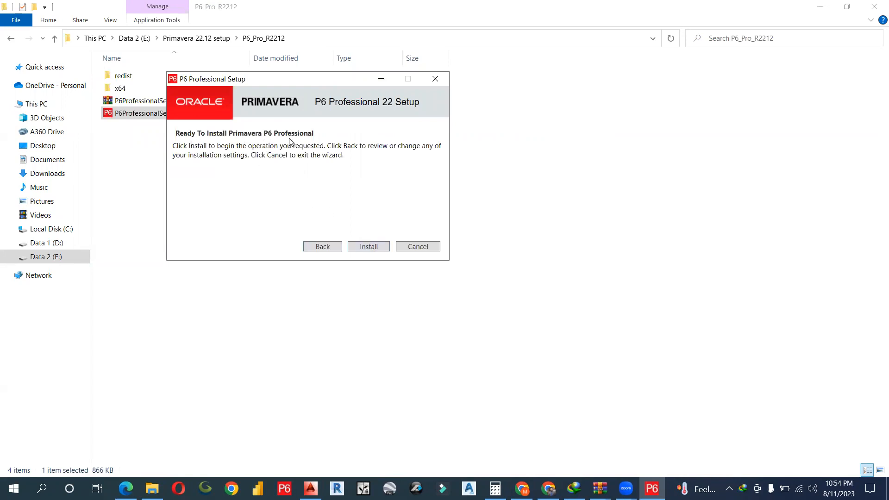
left_click(373, 250)
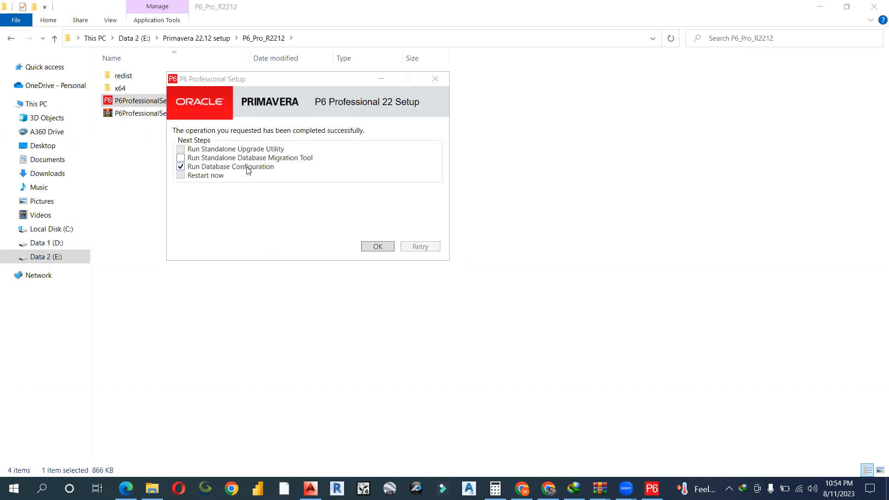
- Launch Database Configuration and review the my use, PMDB and MY DATA BASE connections
left_click(368, 245)
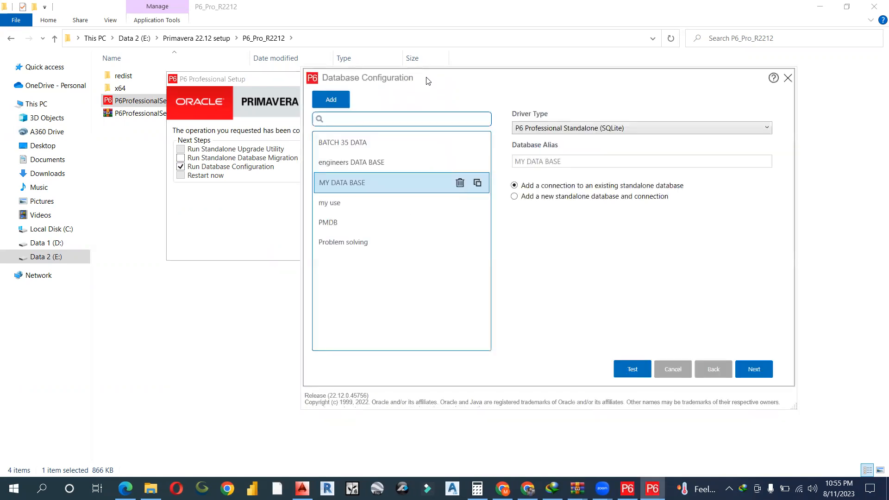
left_click_drag(428, 81, 293, 67)
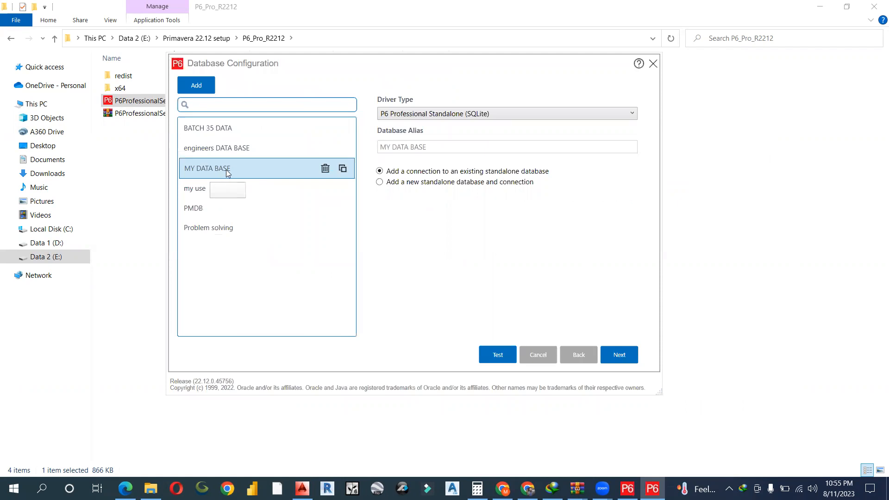
left_click(202, 189)
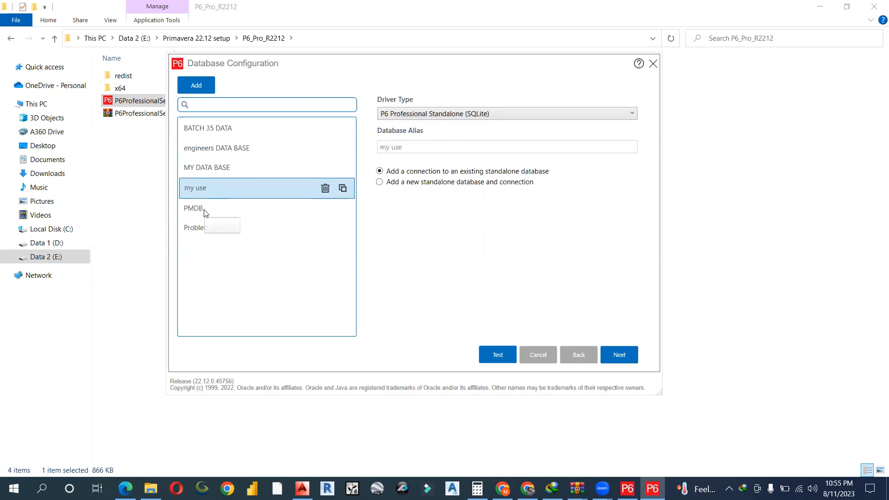
left_click(205, 210)
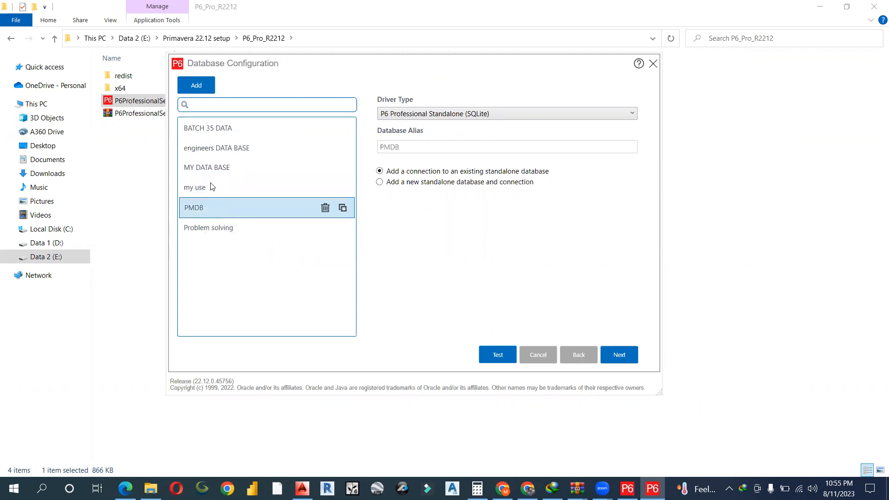
left_click(227, 170)
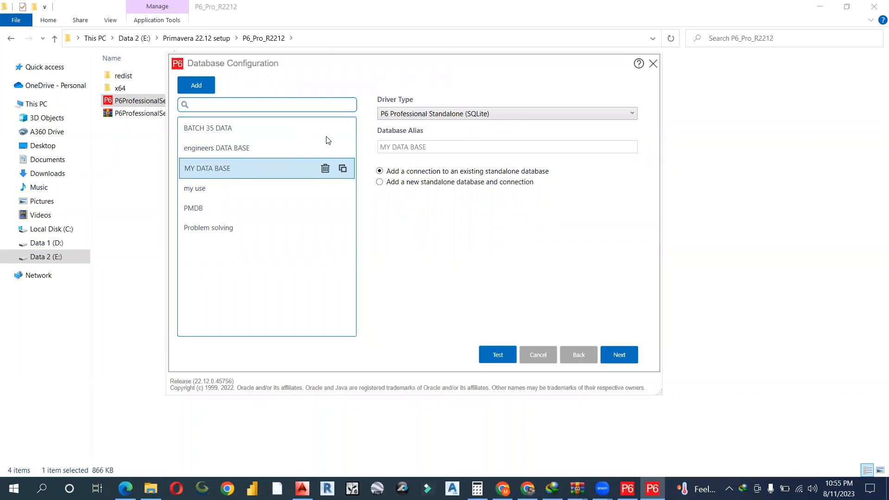
- Switch the driver type to Oracle and back to P6 Professional Standalone (SQLite), then view BATCH 35 DATA
left_click(457, 118)
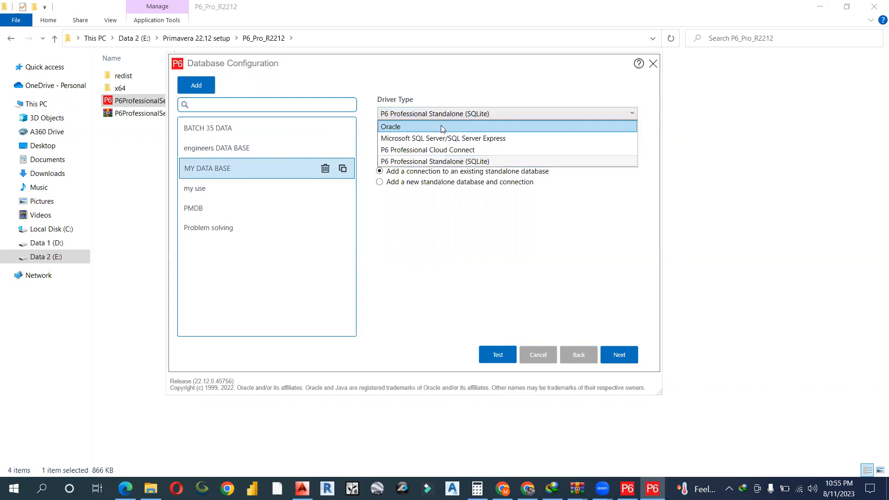
left_click(441, 128)
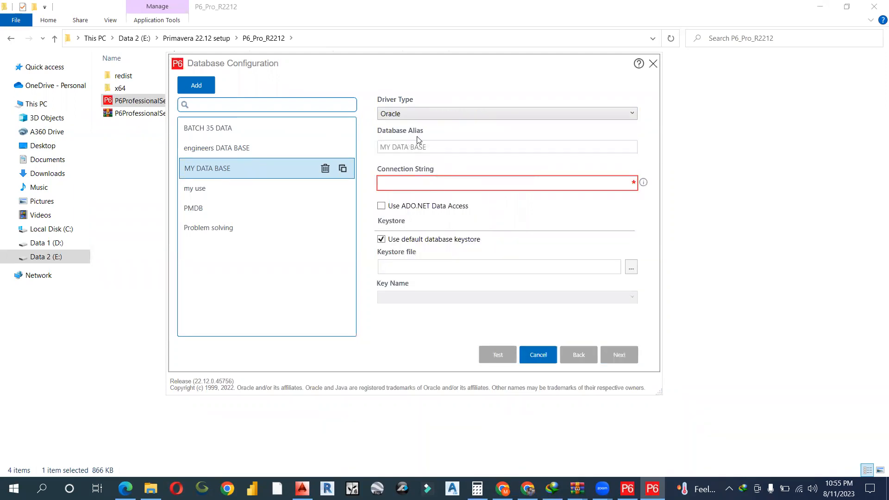
left_click(443, 120)
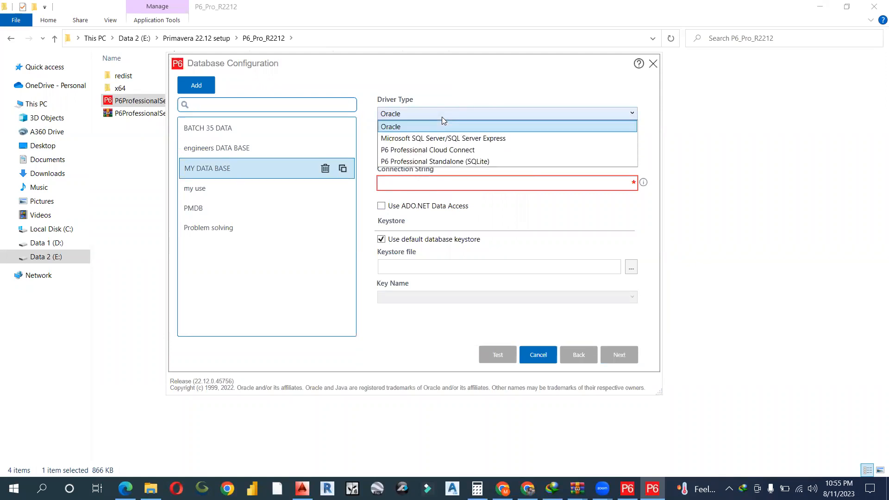
left_click(440, 162)
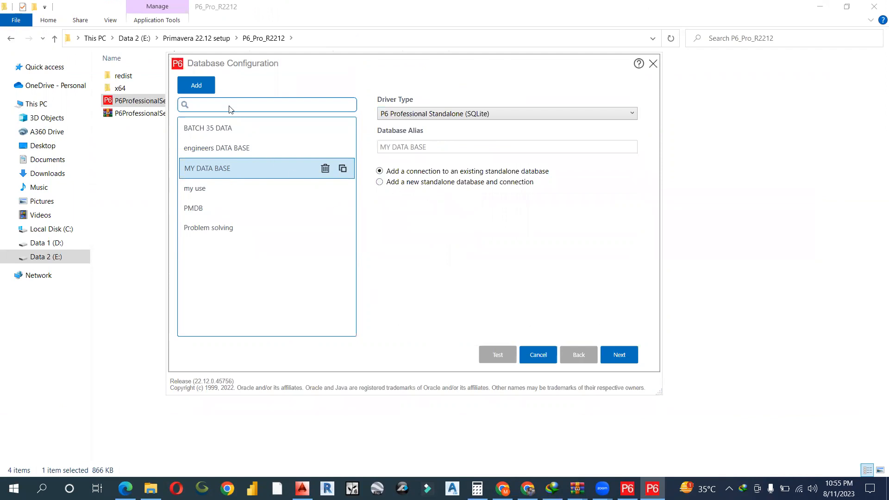
left_click(216, 129)
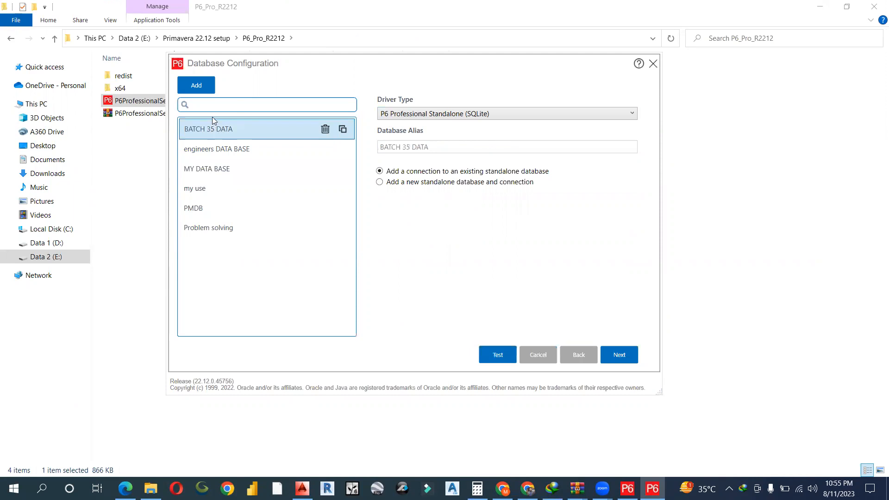
- Add a connection named ENGINEERS DATA BASE with the Standalone (SQLite) driver, creating a new database
left_click(206, 90)
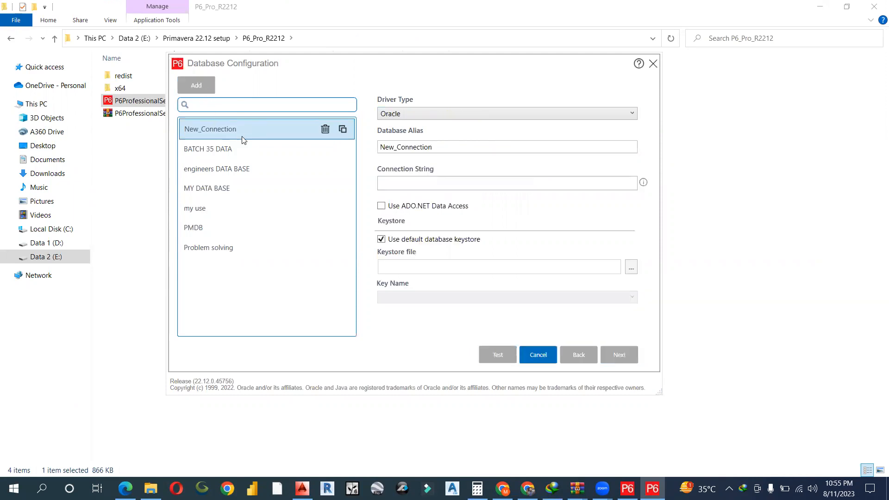
left_click_drag(422, 145, 309, 142)
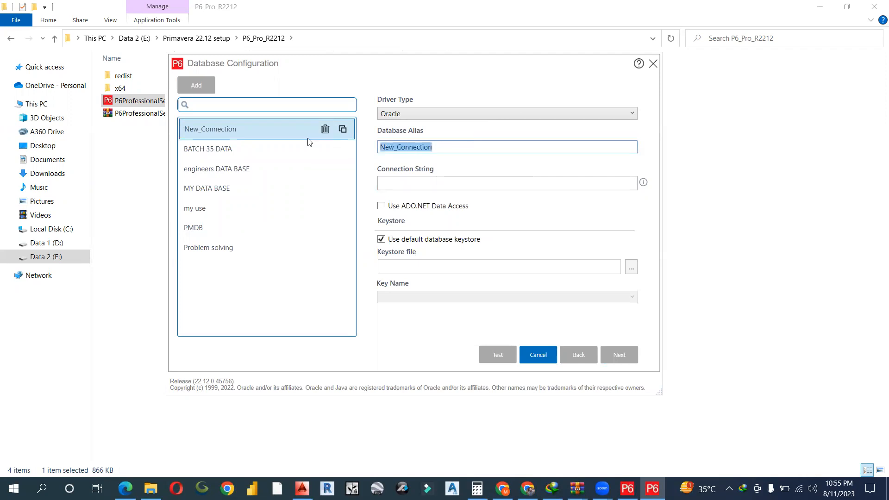
type("ENGINEERS")
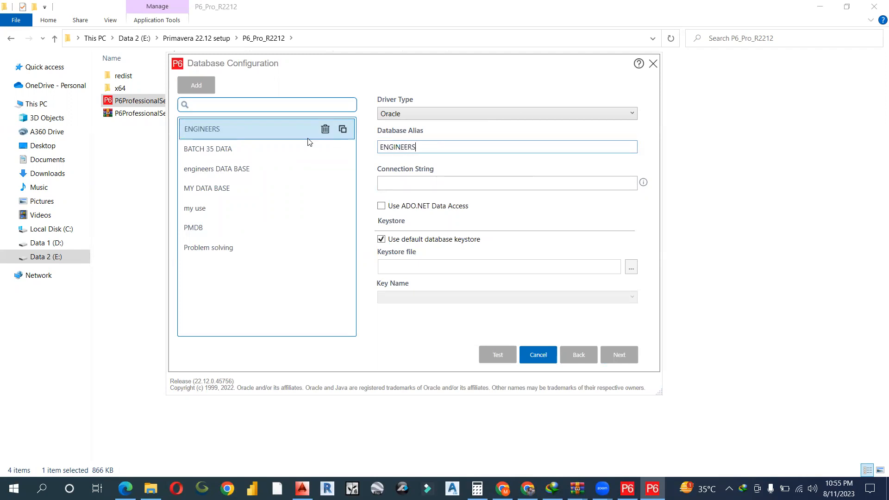
type(" DATABBASE")
left_click(437, 113)
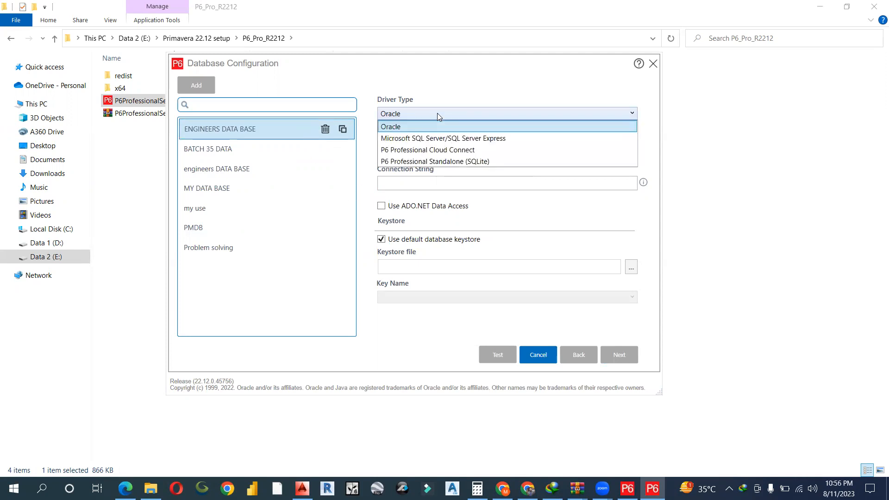
left_click(437, 161)
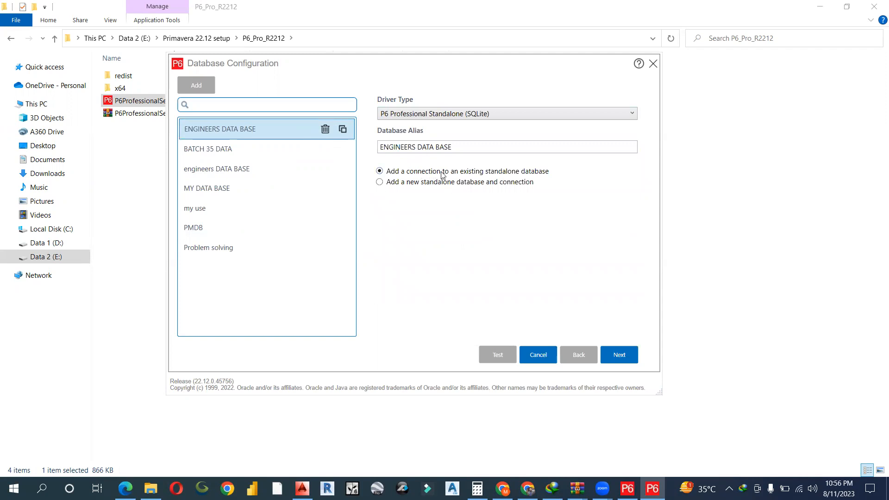
left_click(396, 183)
- Change the admin login name and set and confirm a new admin password
left_click(620, 356)
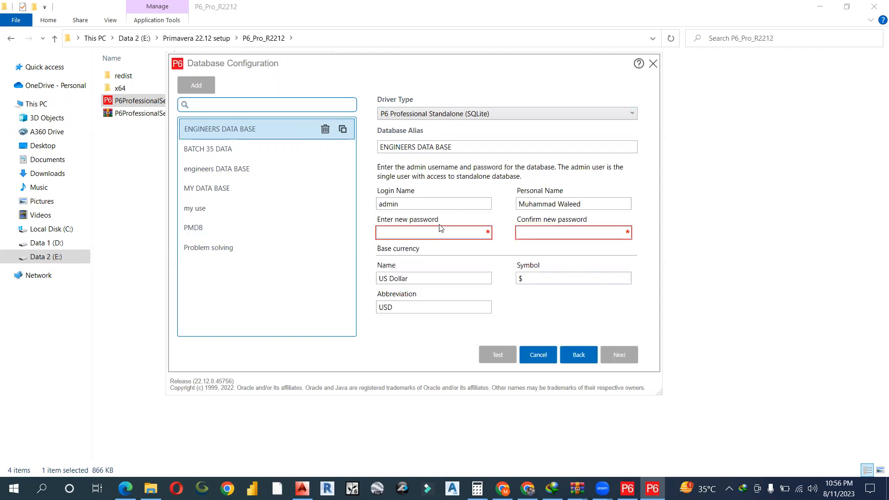
left_click(416, 204)
left_click_drag(417, 204, 316, 196)
type("Engr Waleed")
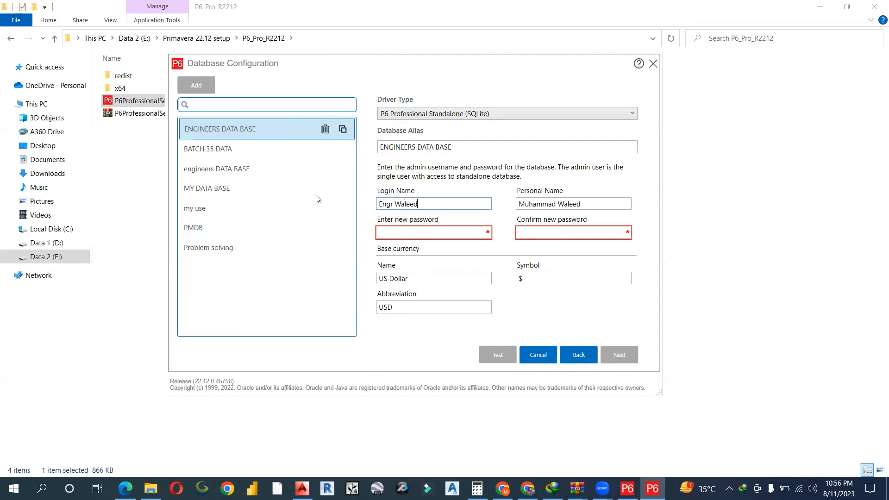
left_click(412, 233)
type("1")
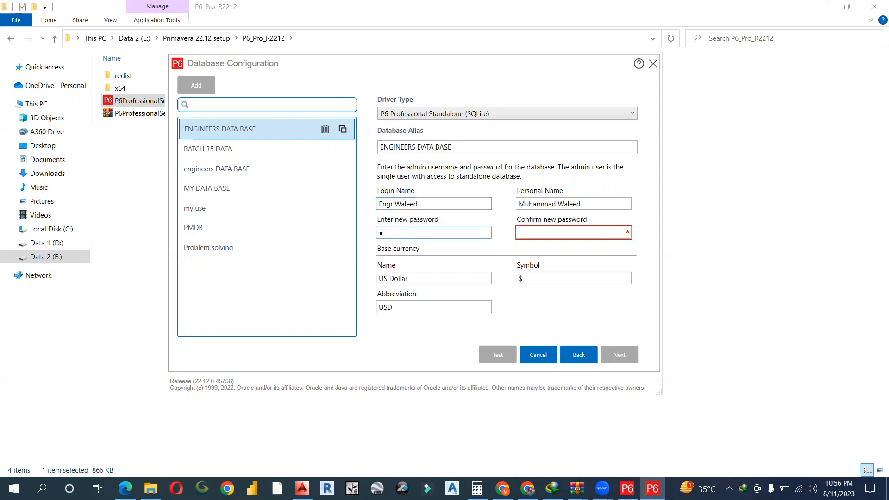
left_click(535, 234)
type("•••••")
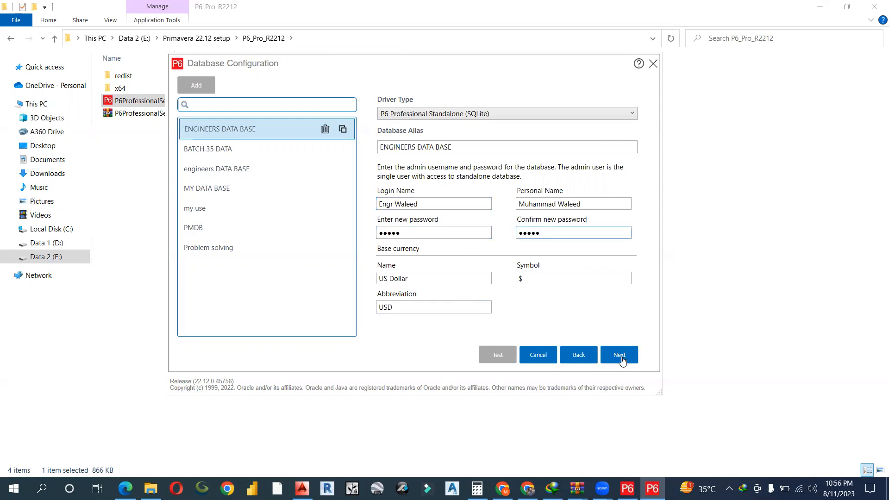
left_click(621, 356)
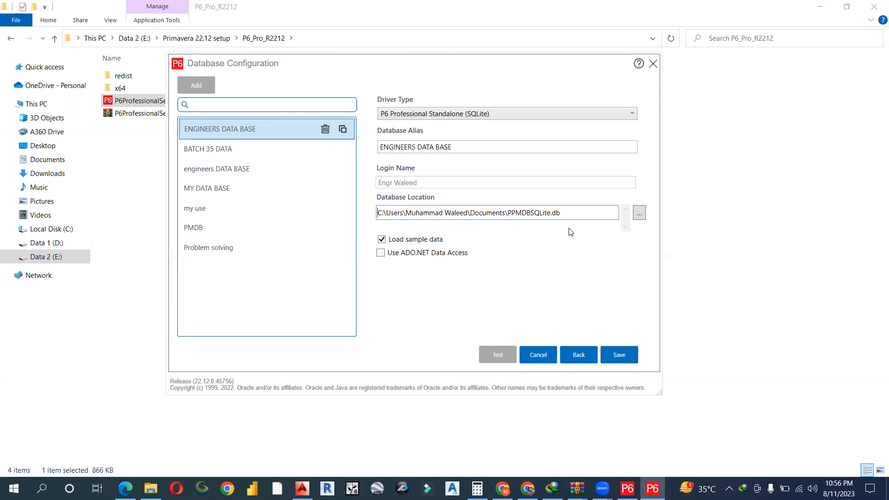
- Set the standalone database location to D:\ETAB DATA\wa.db
left_click_drag(574, 216, 503, 214)
left_click(640, 213)
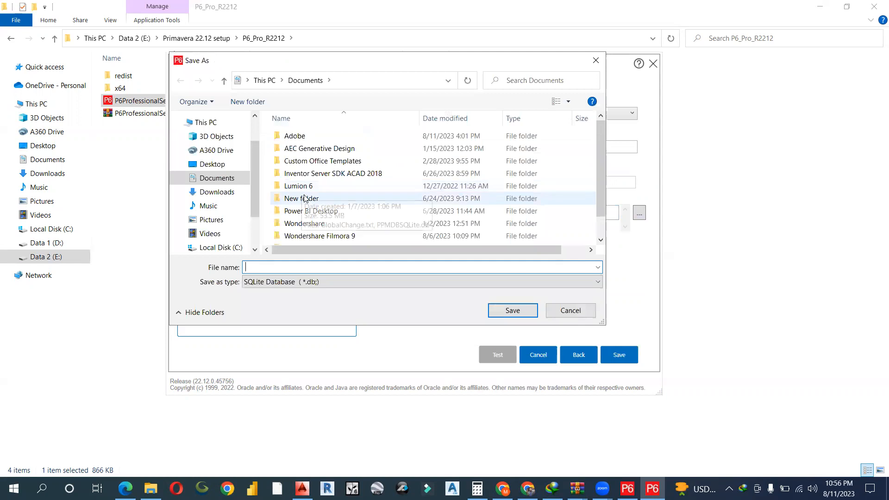
scroll(307, 217, "down", 1)
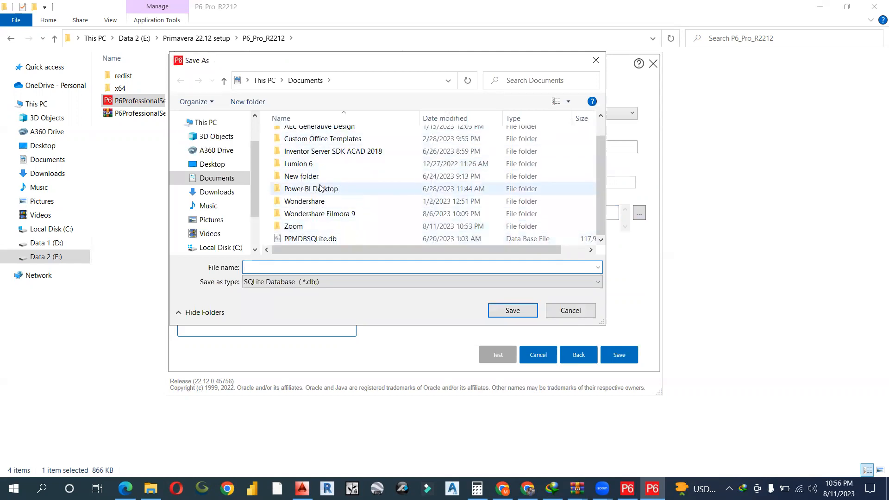
double_click(301, 177)
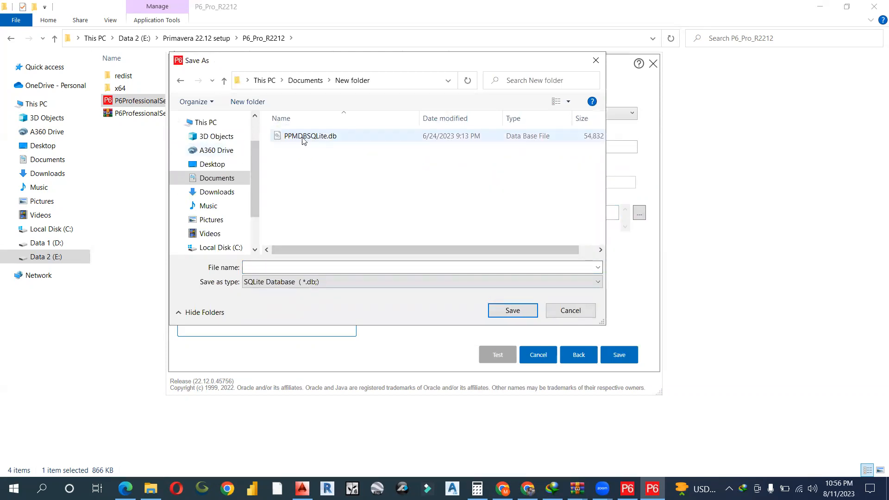
scroll(224, 242, "down", 1)
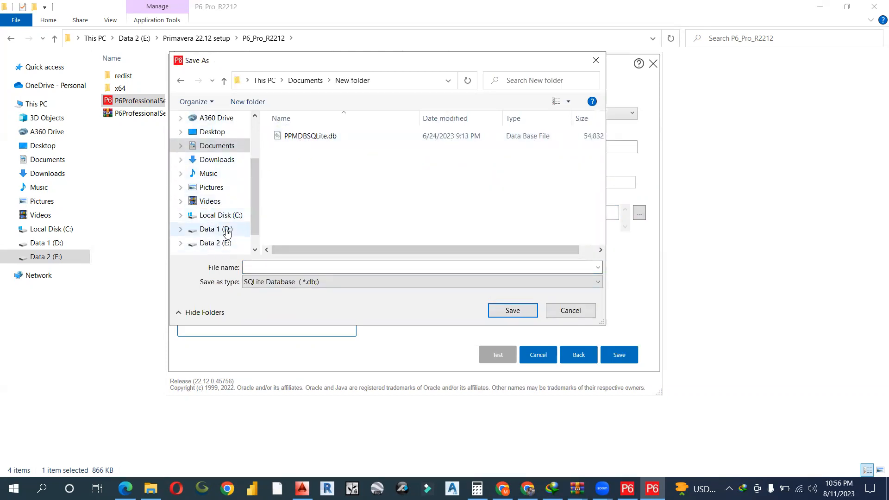
left_click(227, 231)
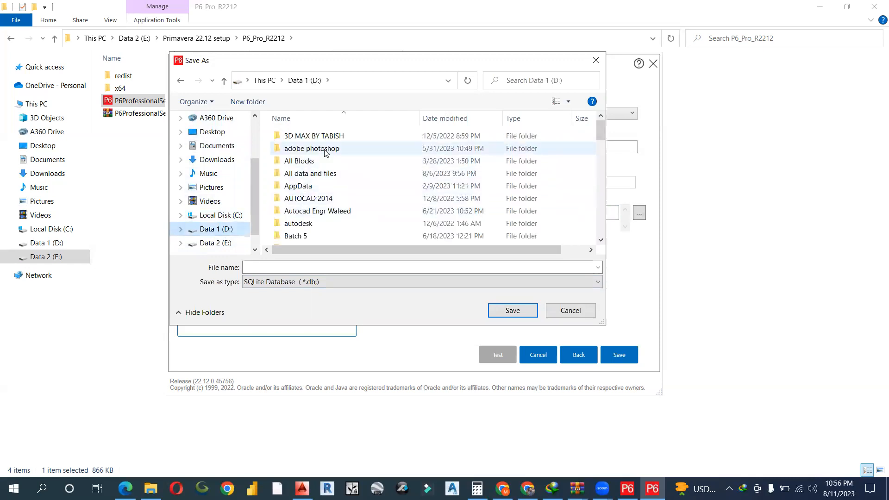
scroll(325, 218, "down", 2)
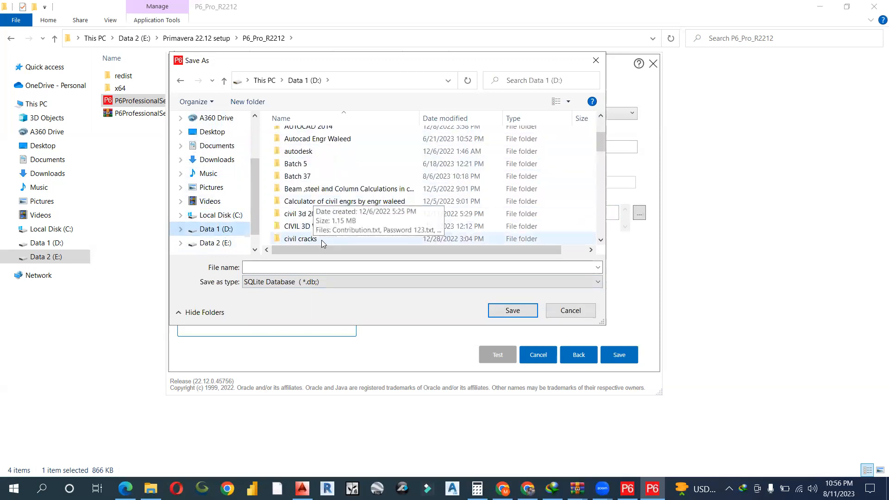
scroll(325, 232, "down", 2)
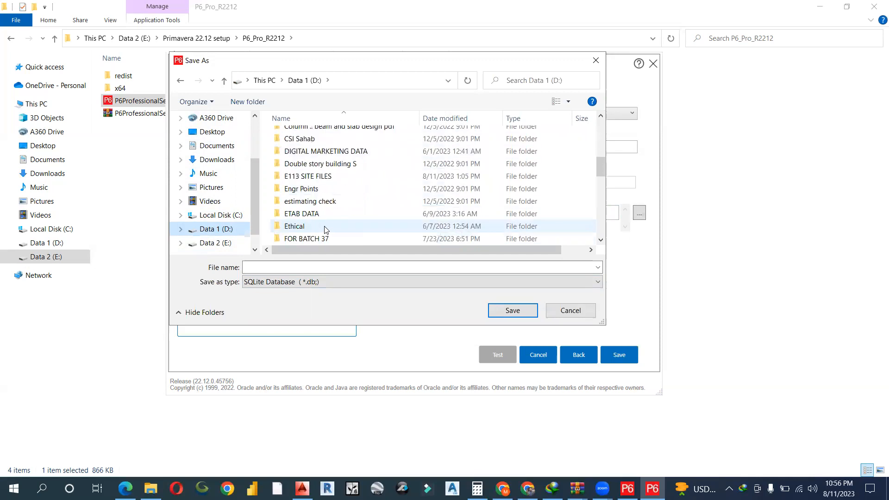
double_click(324, 214)
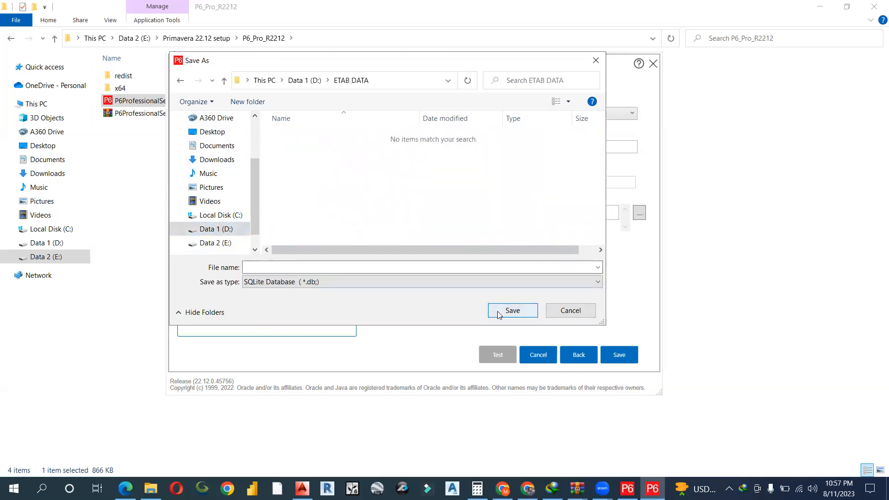
left_click(259, 266)
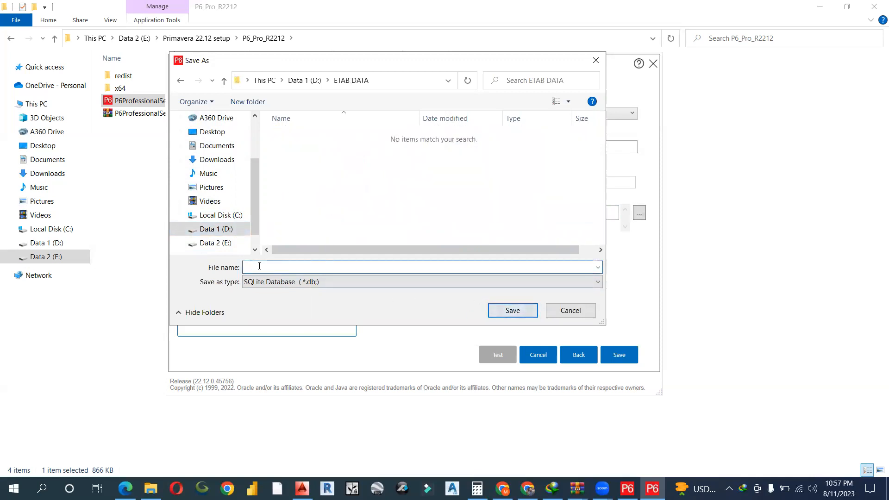
type("W")
left_click(501, 310)
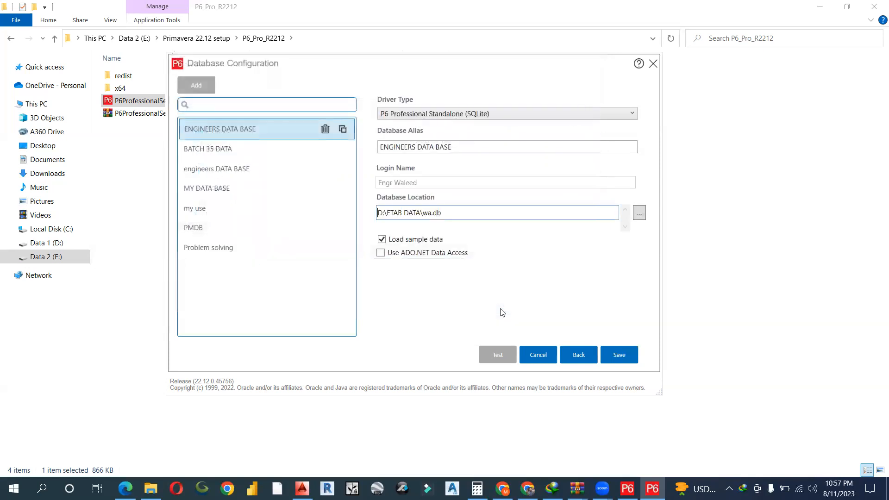
- Turn off Load sample data and save the ENGINEERS DATA BASE_1 connection
left_click(384, 240)
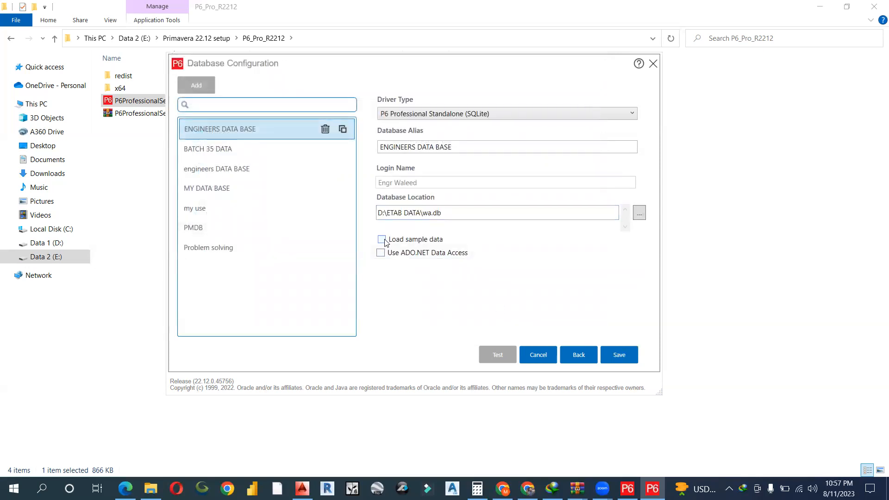
left_click(617, 362)
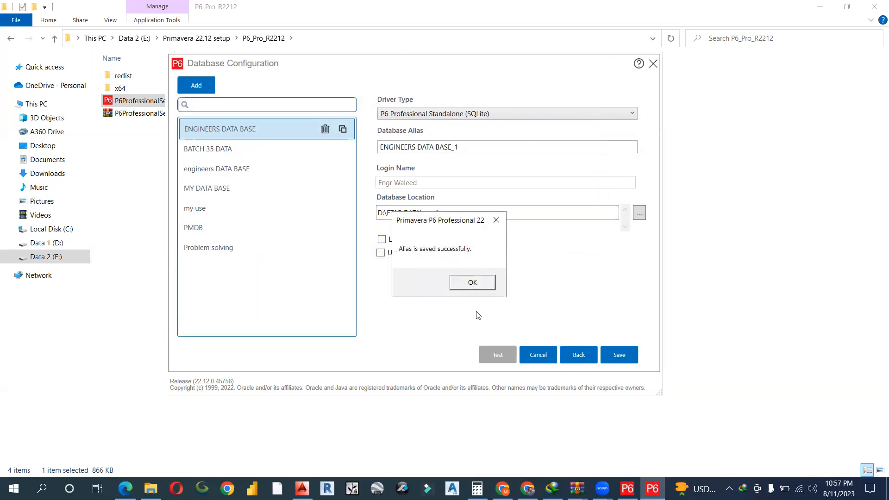
left_click(476, 282)
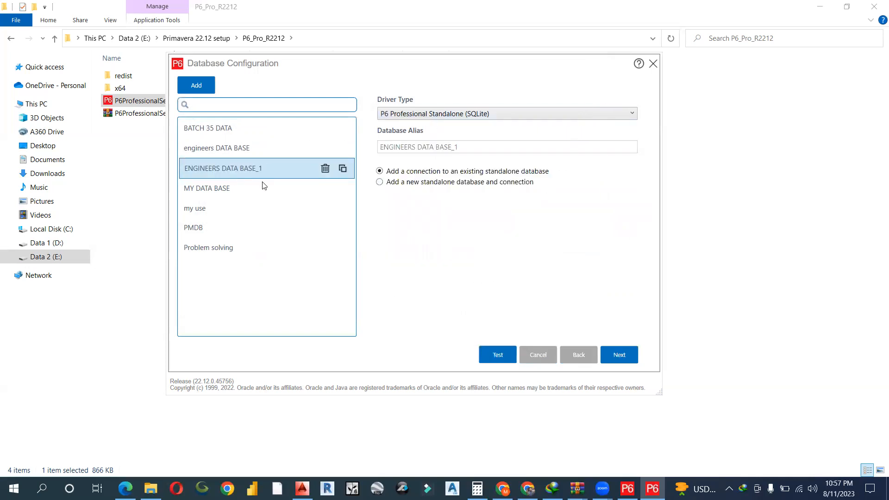
- Close the configuration, setup and archive windows, declining the download manager update
left_click(653, 64)
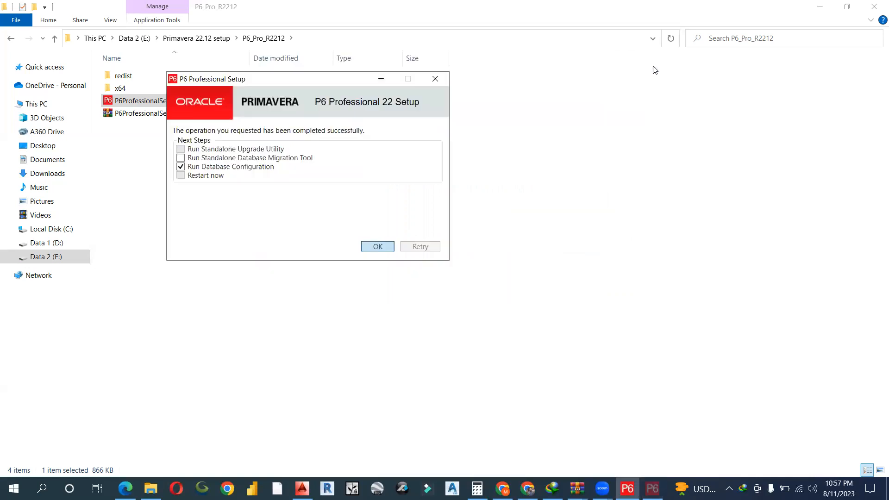
key("Return")
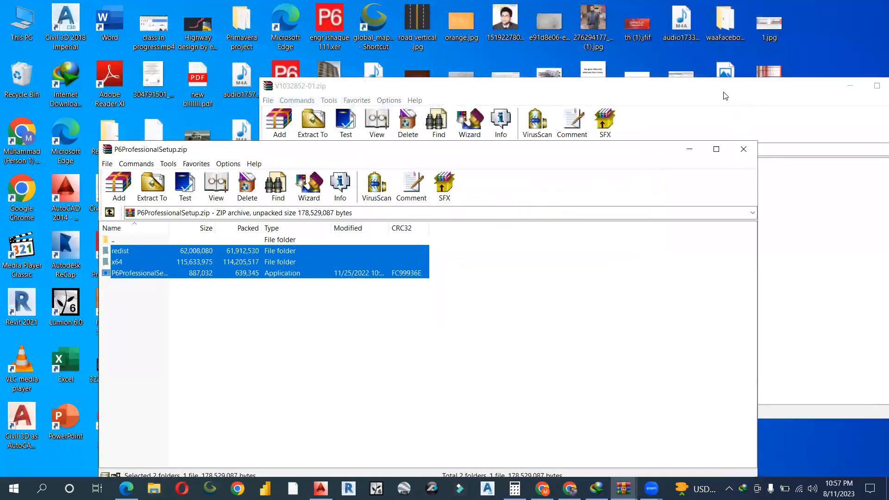
left_click(743, 149)
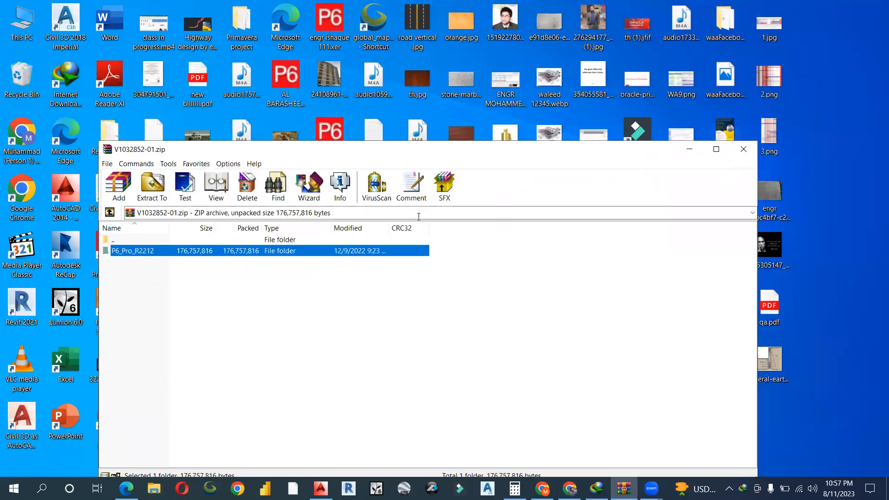
left_click(743, 150)
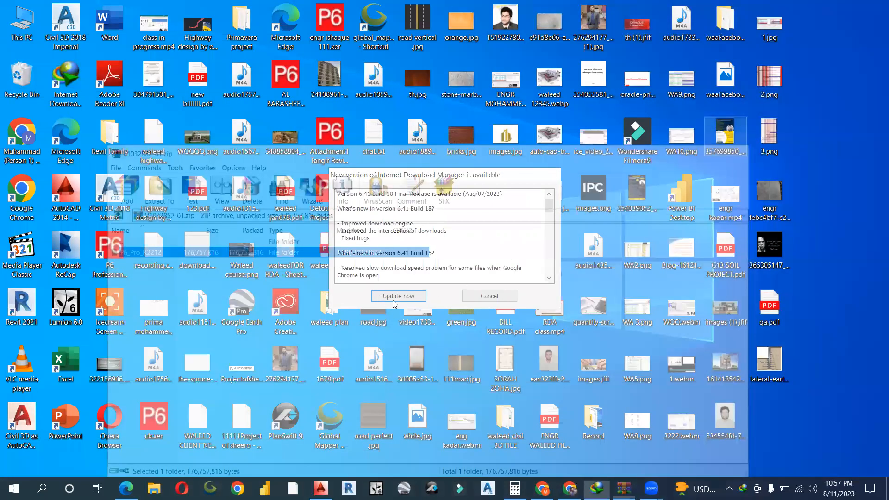
left_click(467, 295)
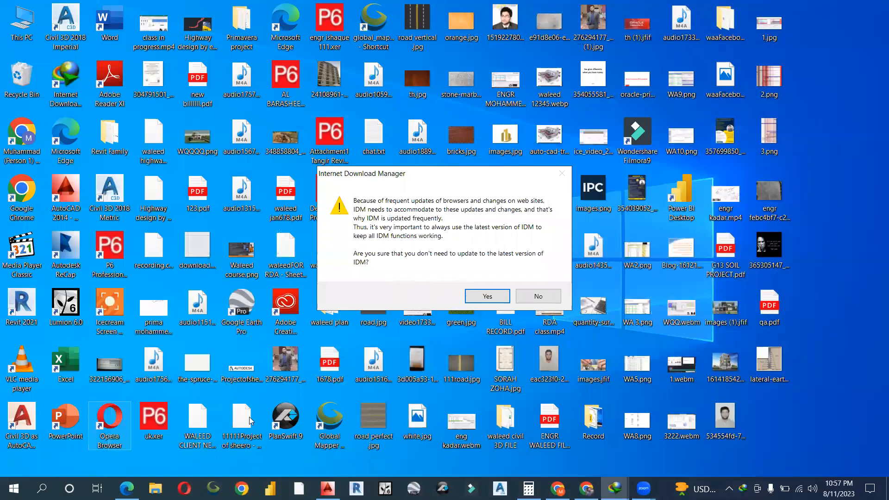
left_click(488, 297)
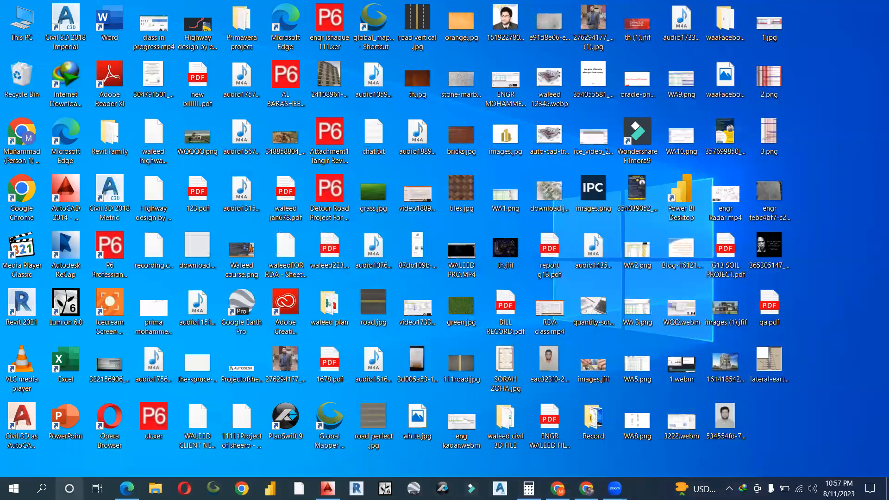
- Search 'p6' in Windows and launch P6 Professional 22 (x64)
left_click(41, 489)
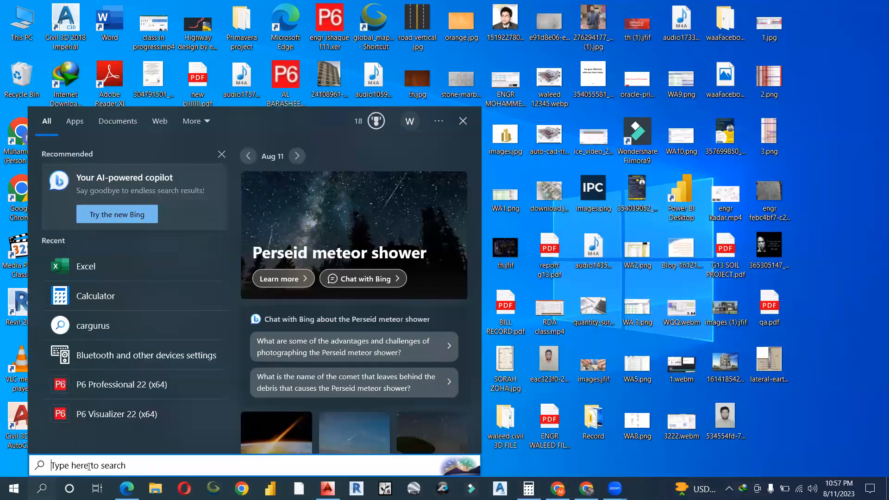
type("p6")
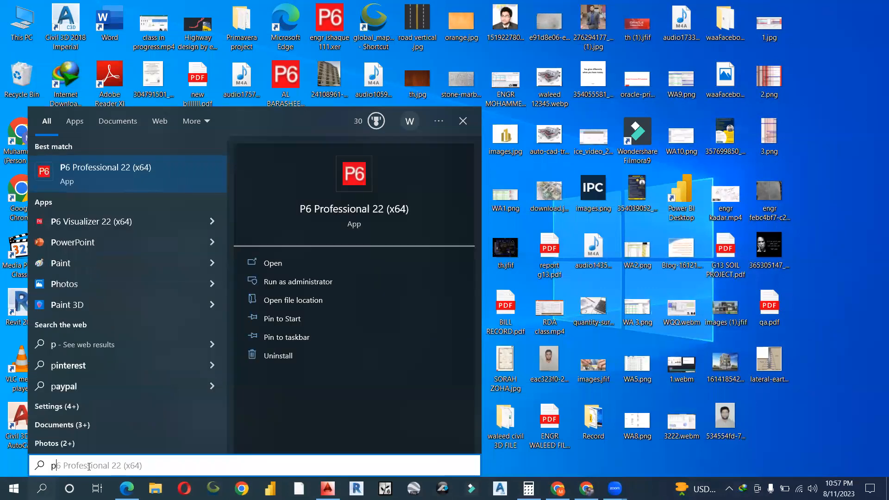
left_click(97, 171)
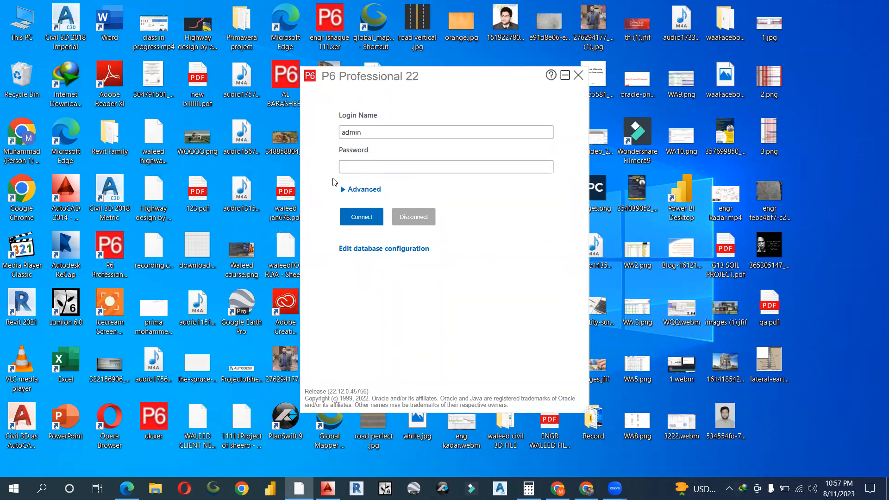
- Attempt to log in to the engineers DATA BASE database with the password, then dismiss the invalid-login error
left_click(343, 189)
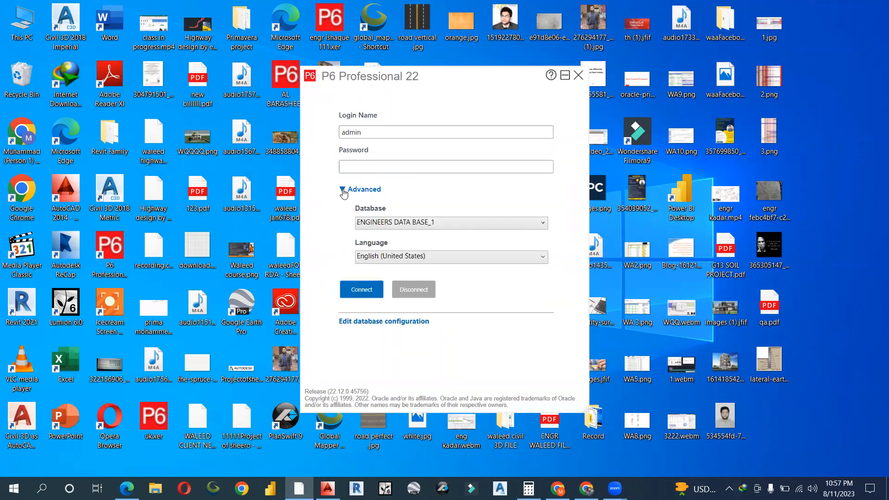
left_click(453, 226)
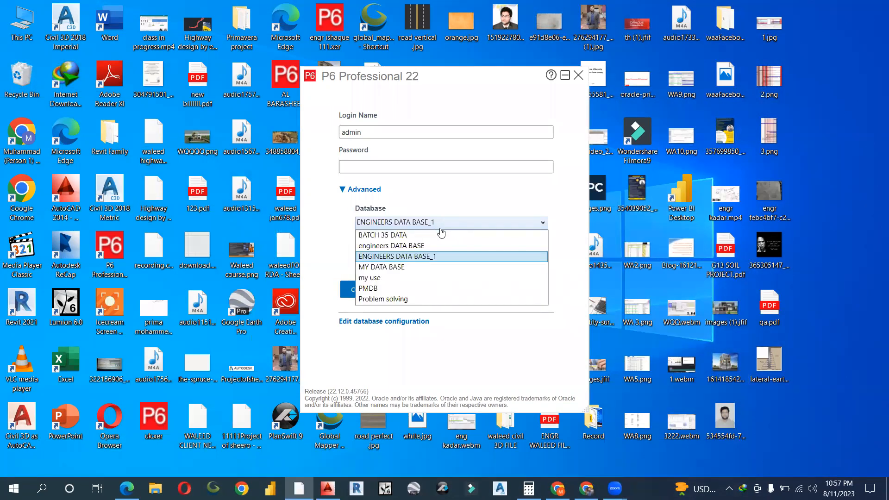
left_click(412, 247)
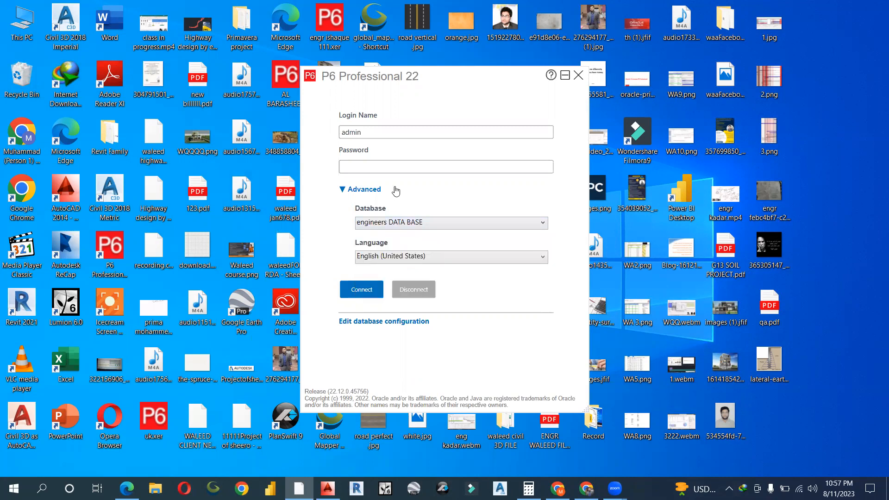
left_click(392, 163)
type("•••••")
left_click(368, 291)
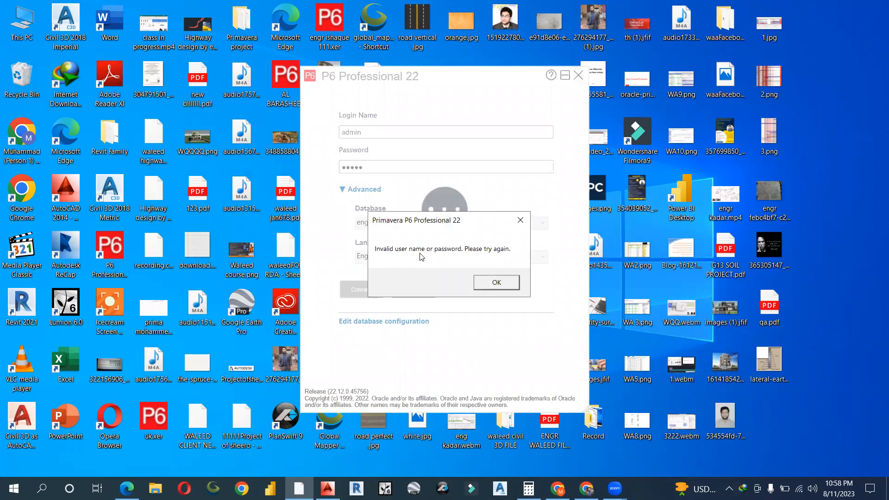
left_click(491, 283)
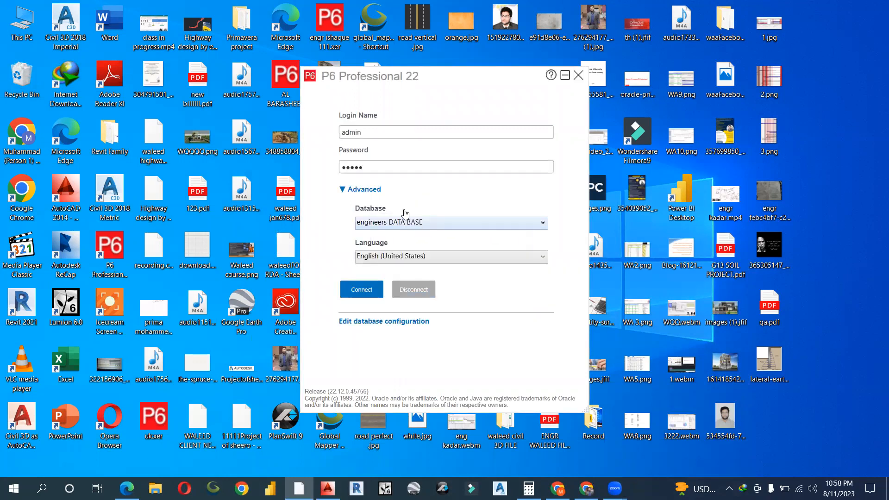
- Retry the login twice under a different user name, dismissing both invalid-login errors
left_click_drag(376, 133, 267, 134)
type("Engr Waleed")
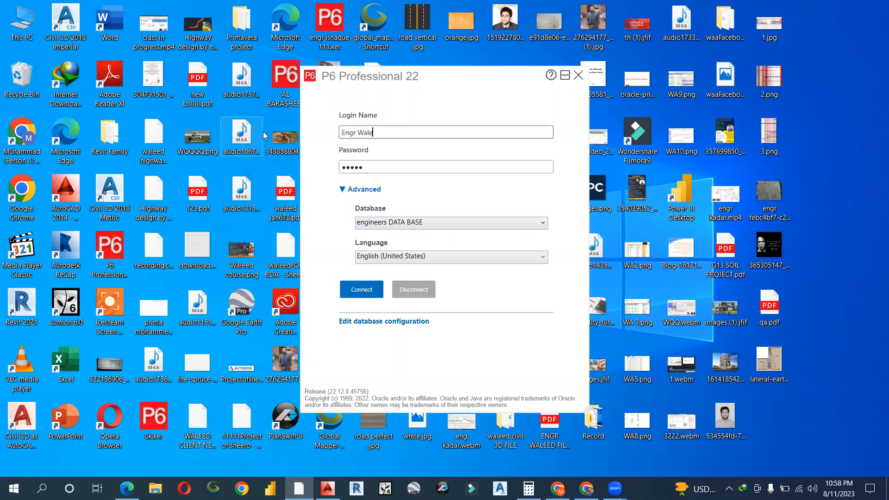
left_click(368, 293)
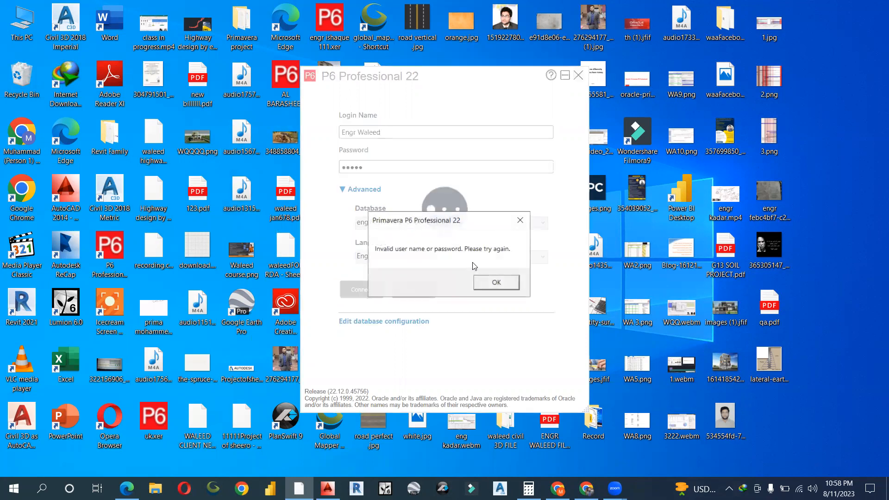
left_click(500, 277)
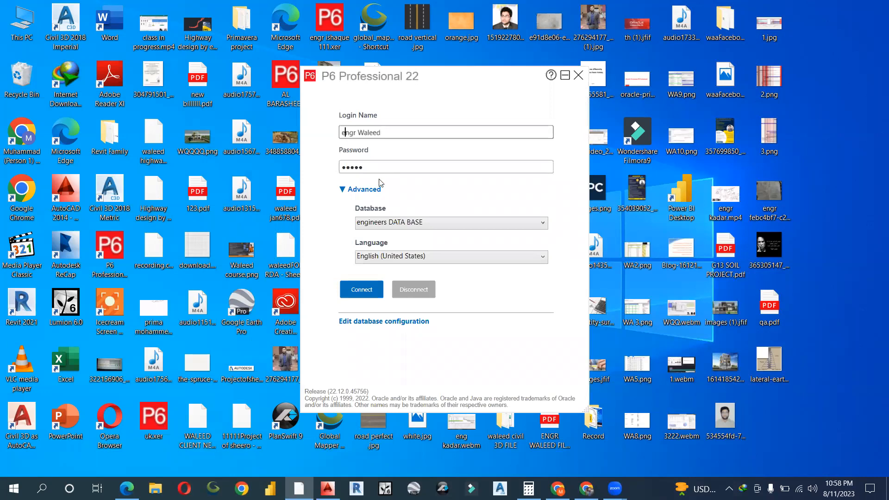
left_click(368, 293)
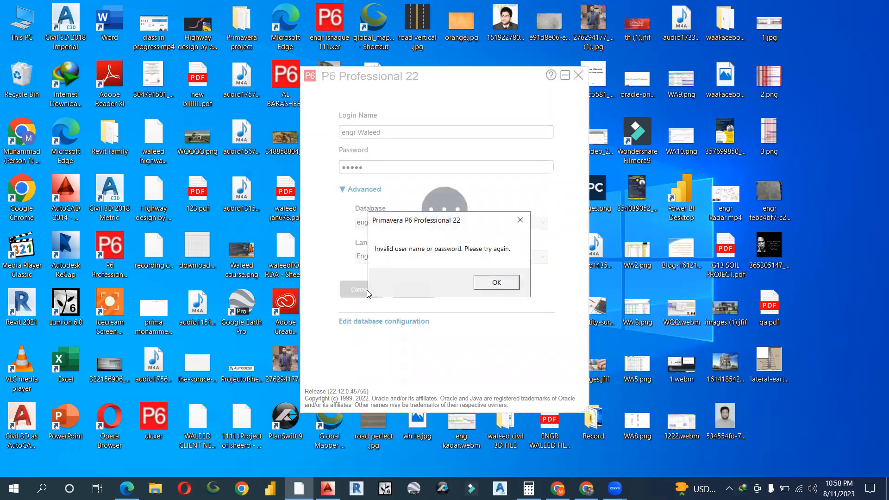
left_click(496, 284)
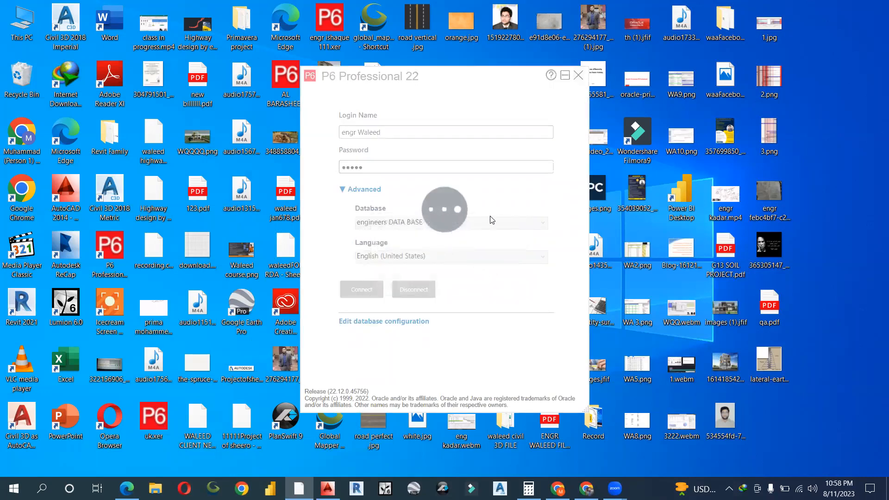
- Connect to ENGINEERS DATA BASE_1 and acknowledge the industry-not-selected warning
left_click(434, 222)
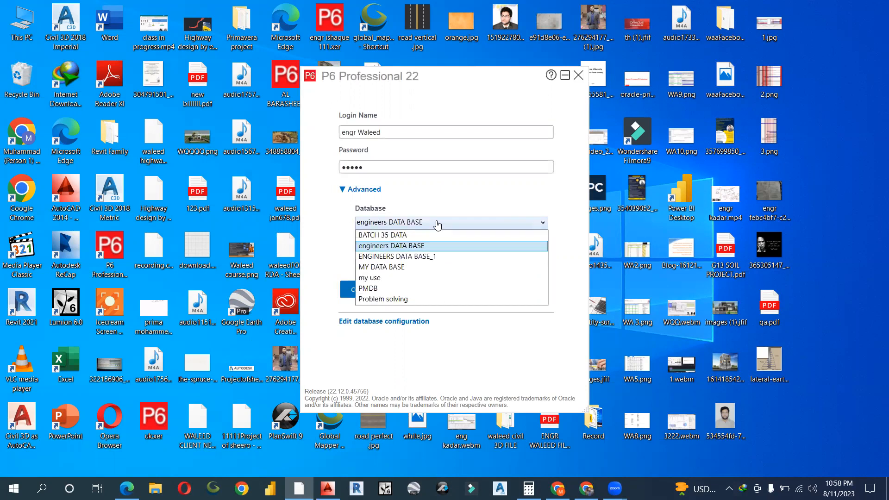
left_click(425, 258)
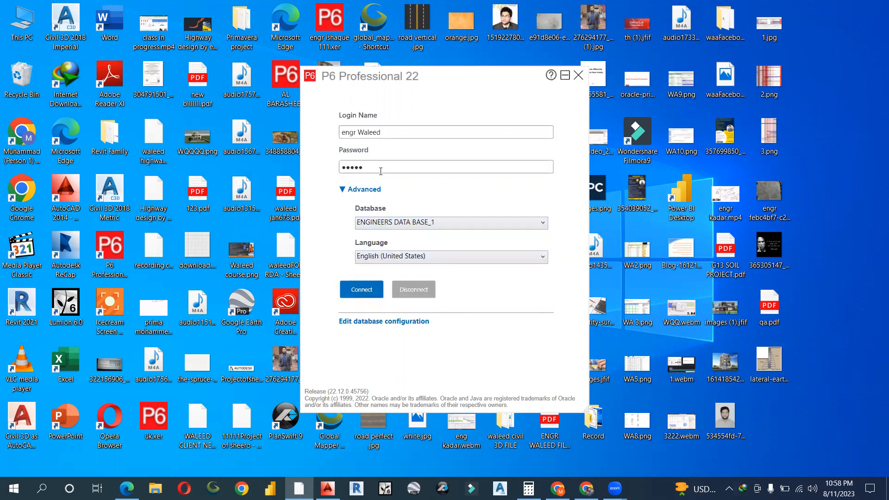
left_click(431, 224)
left_click(399, 261)
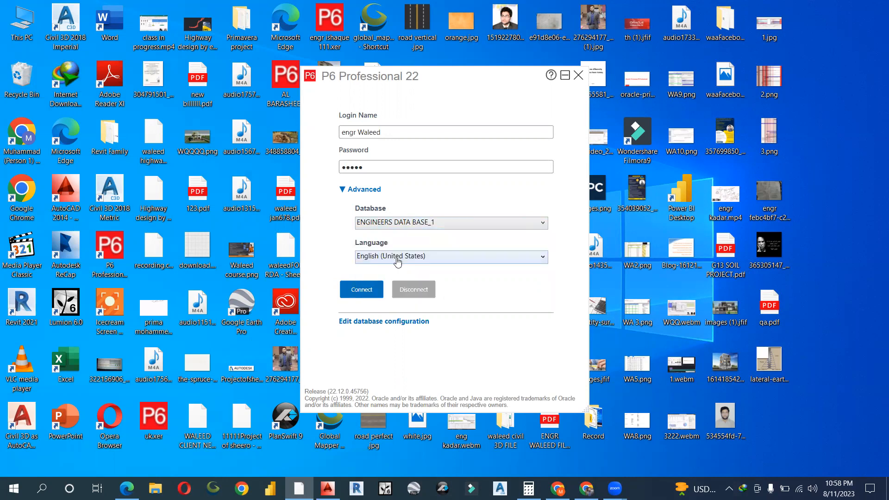
left_click(370, 290)
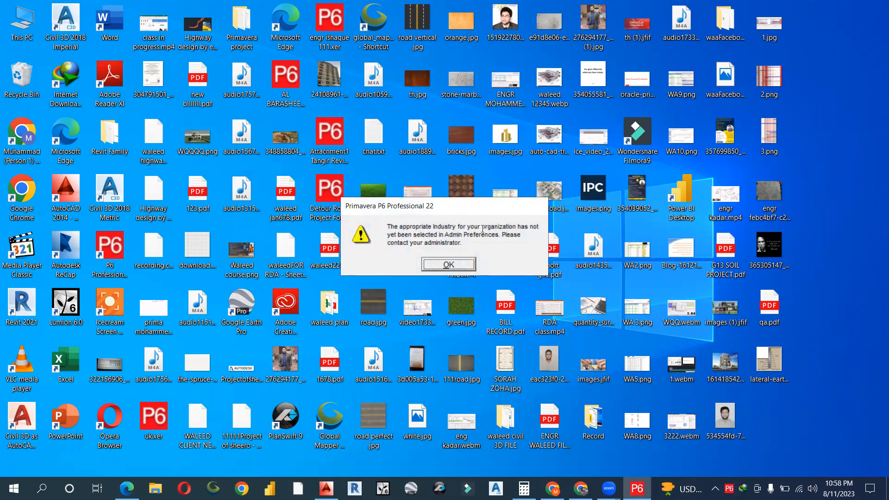
left_click(448, 266)
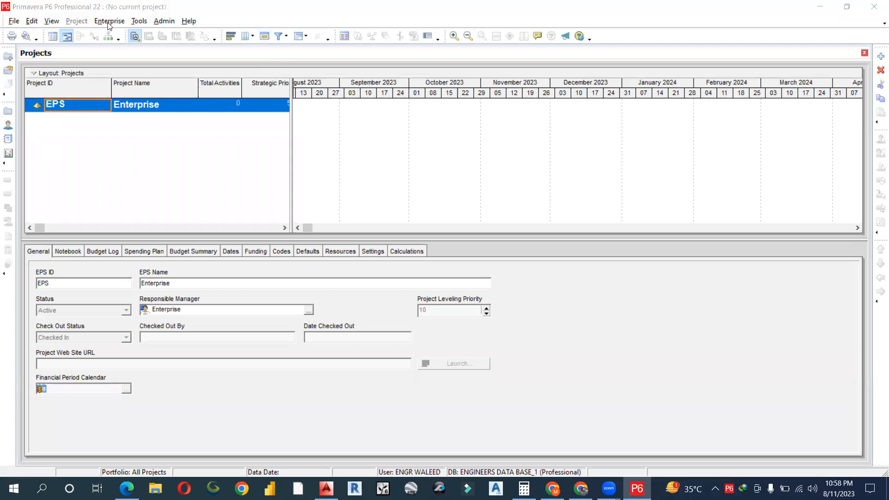
left_click(160, 21)
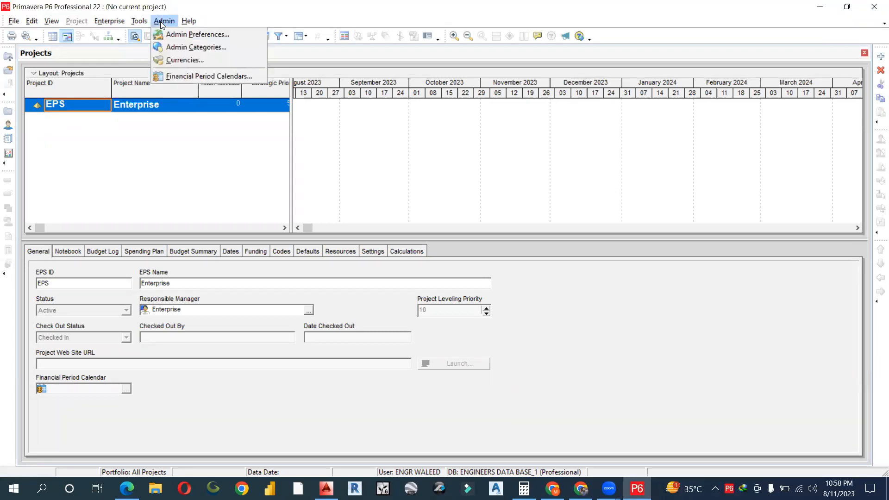
- Choose Engineering and Construction as the Industry in Admin Preferences and confirm the warning
left_click(183, 37)
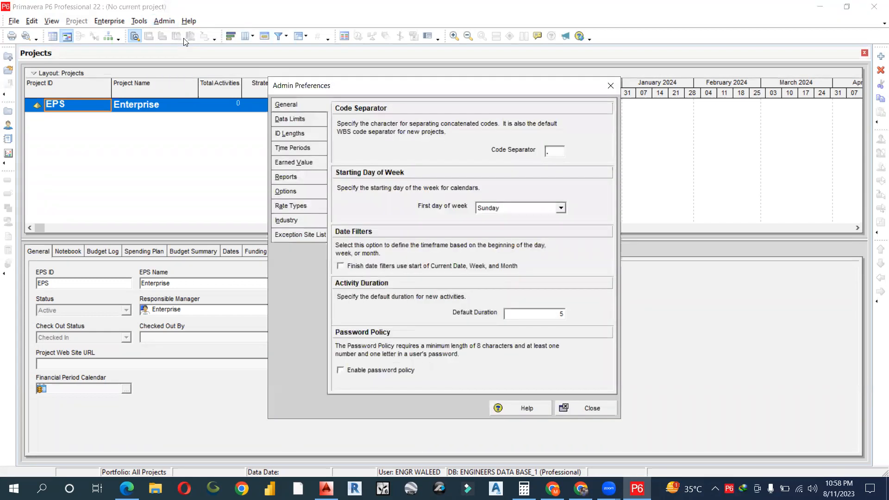
left_click(289, 223)
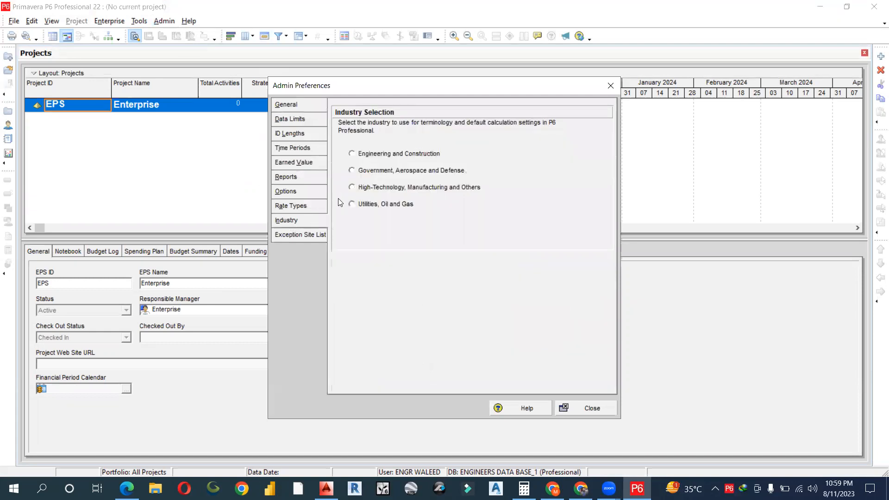
left_click(354, 154)
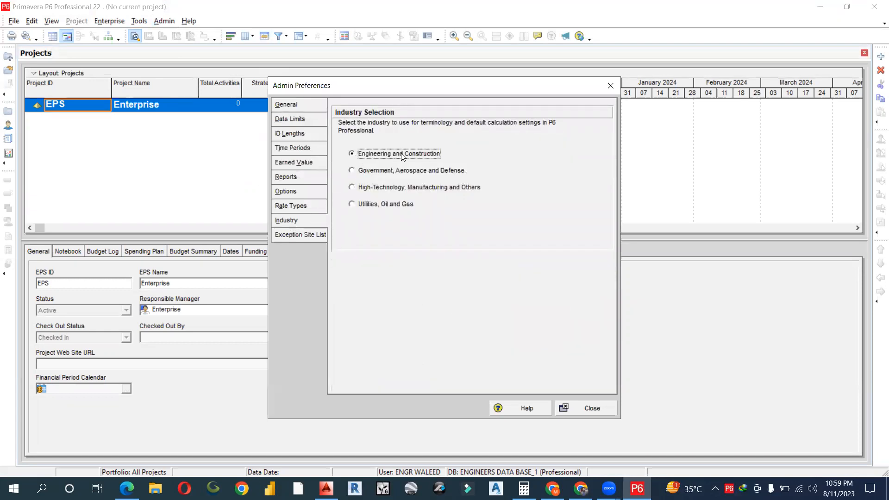
left_click(582, 414)
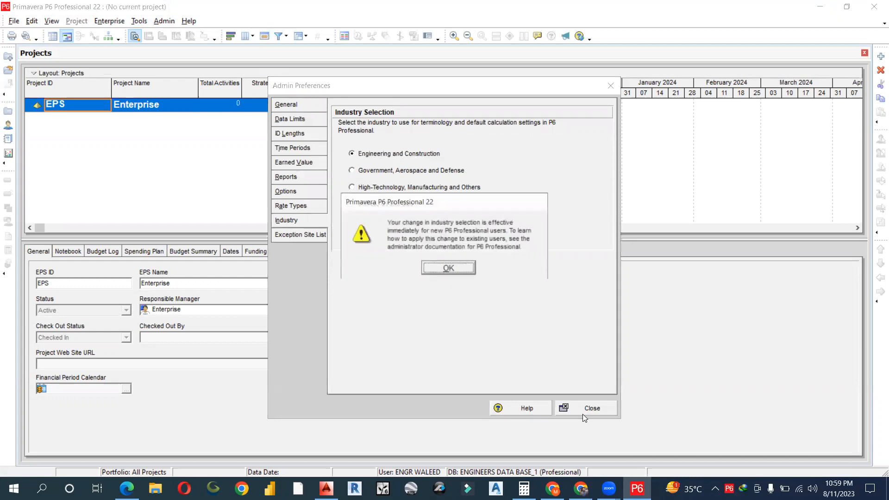
left_click(449, 270)
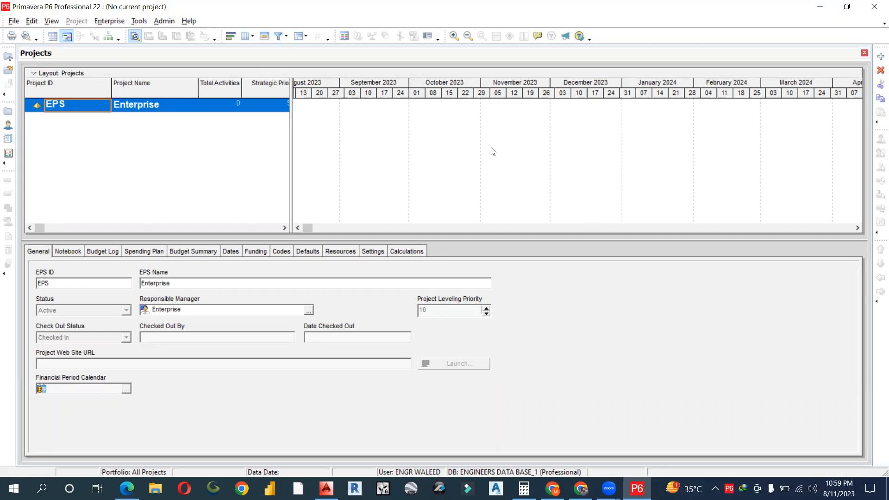
- Restart P6 and select MY DATA BASE in the advanced login options
left_click(876, 8)
left_click(418, 262)
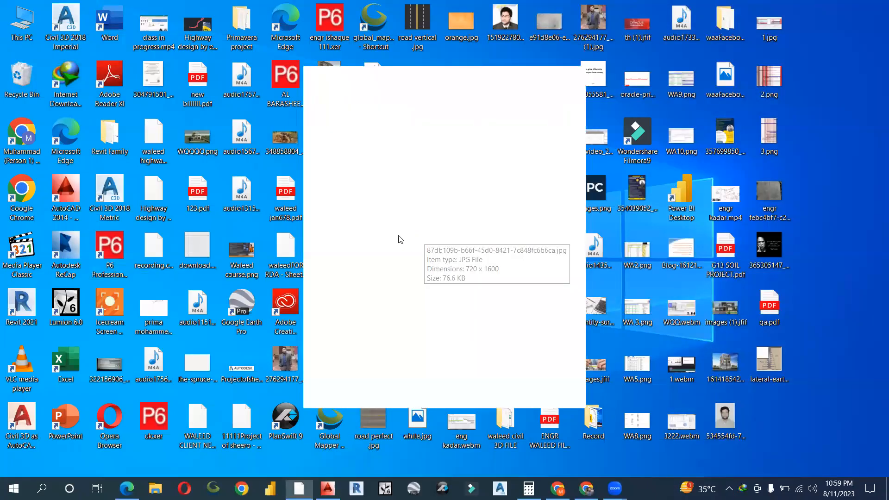
left_click(361, 194)
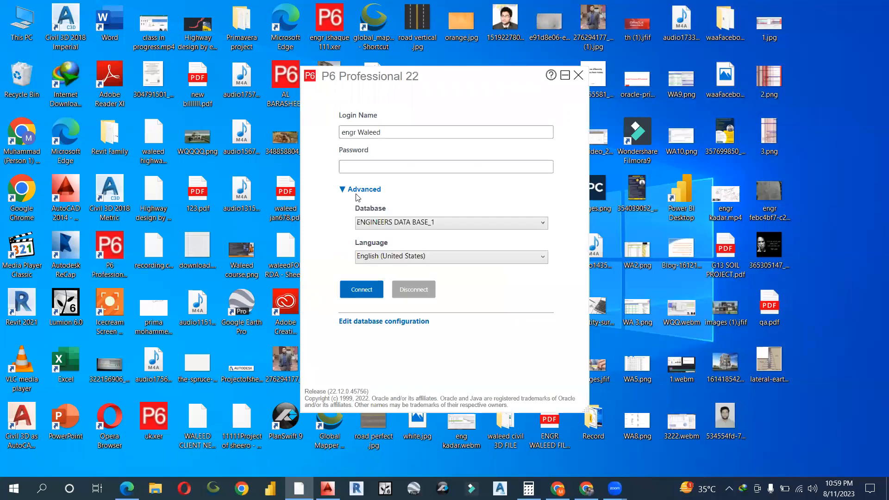
left_click(495, 224)
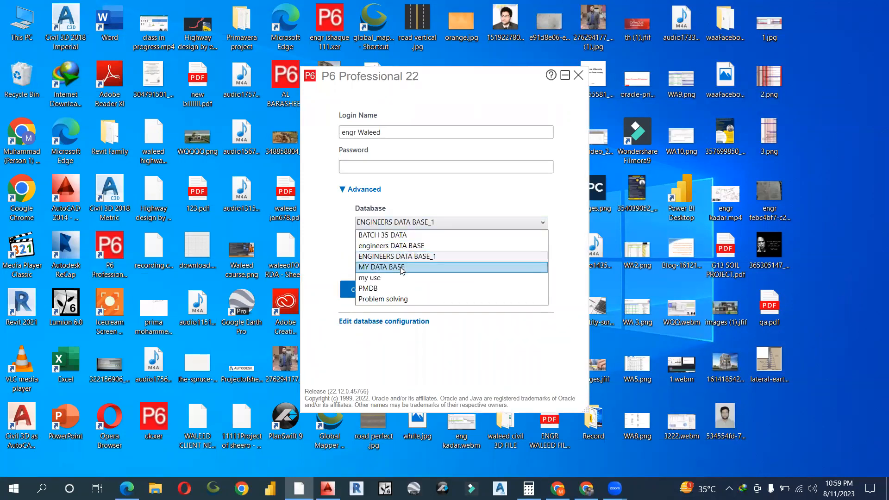
left_click(401, 268)
- Enter the password and login name admin, then connect
left_click(386, 169)
type("•••")
left_click_drag(382, 170, 353, 155)
type("•••••")
left_click_drag(396, 131, 299, 138)
type("admin")
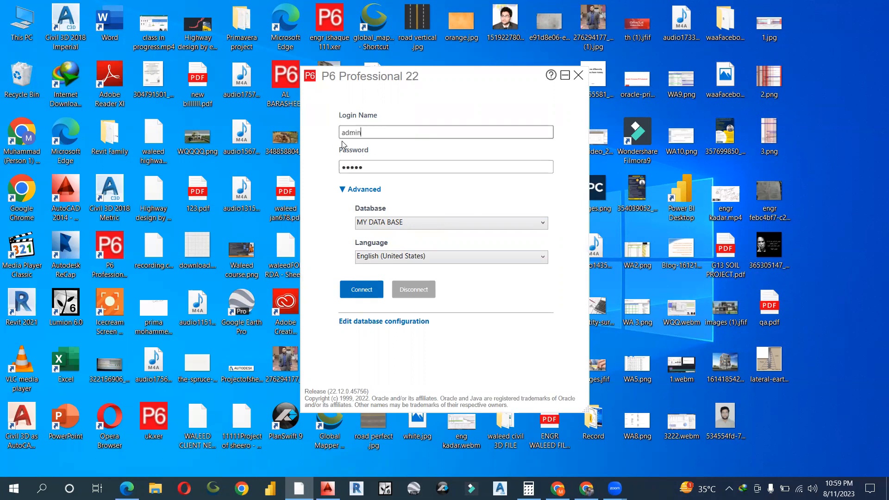
left_click(357, 289)
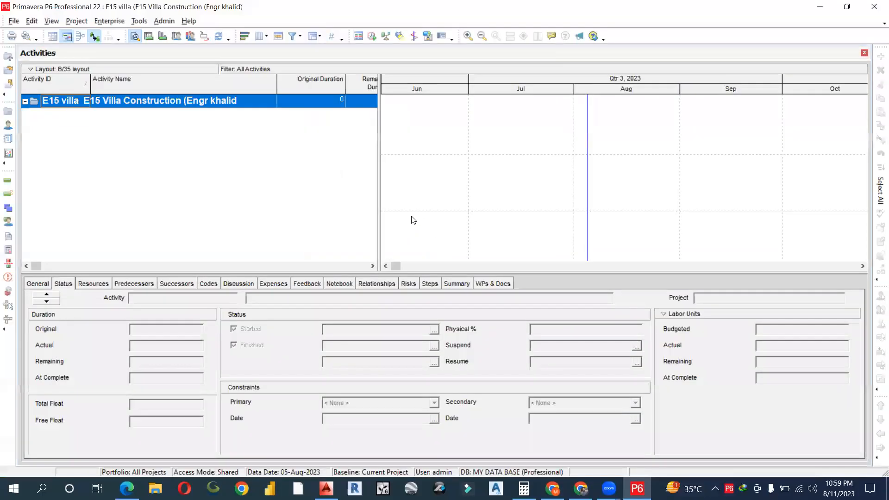
- Open the Projects list and scroll down, undoing an accidental edit to the PKCIPEC project name
left_click(110, 21)
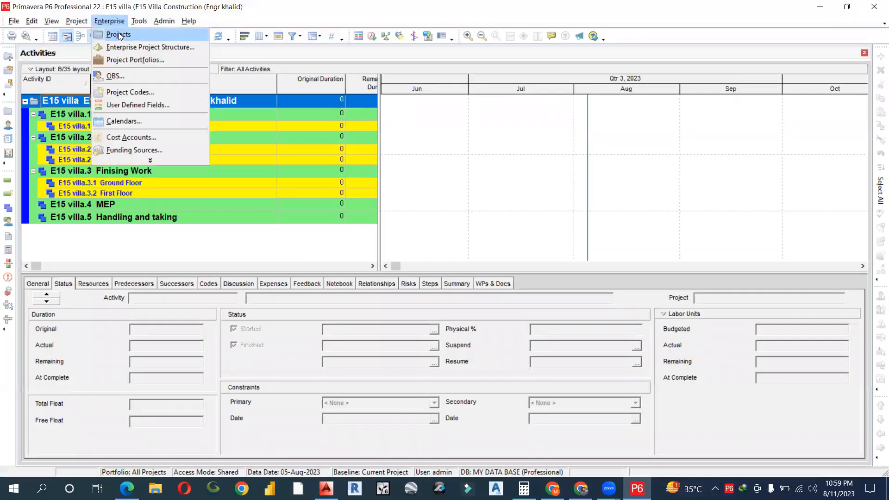
left_click(118, 35)
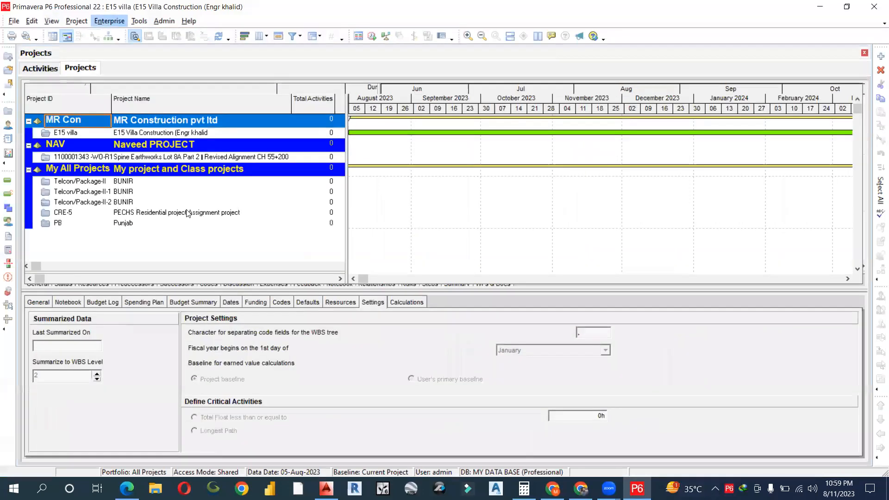
scroll(188, 213, "down", 8)
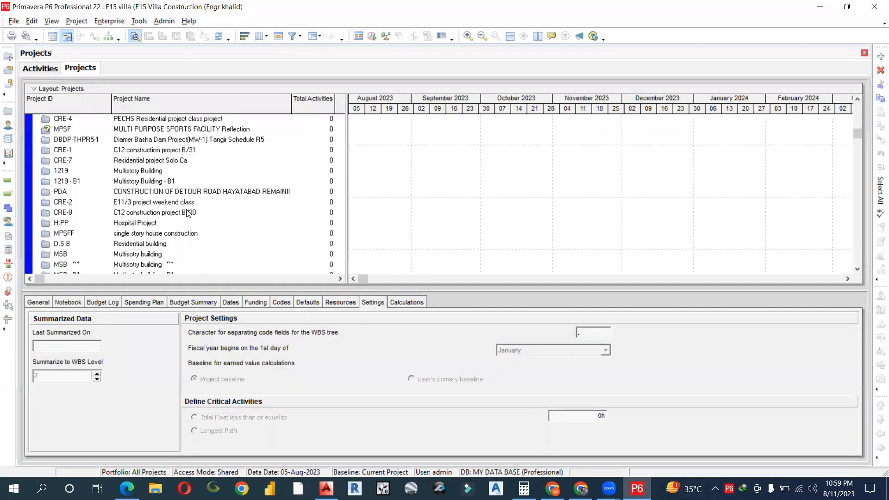
scroll(187, 213, "down", 4)
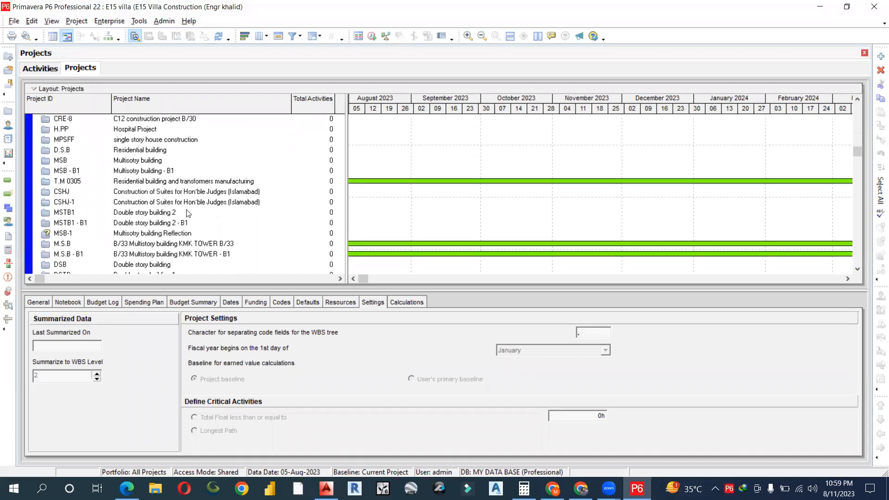
scroll(187, 211, "down", 1)
left_click(178, 211)
type("r")
key("ctrl+v")
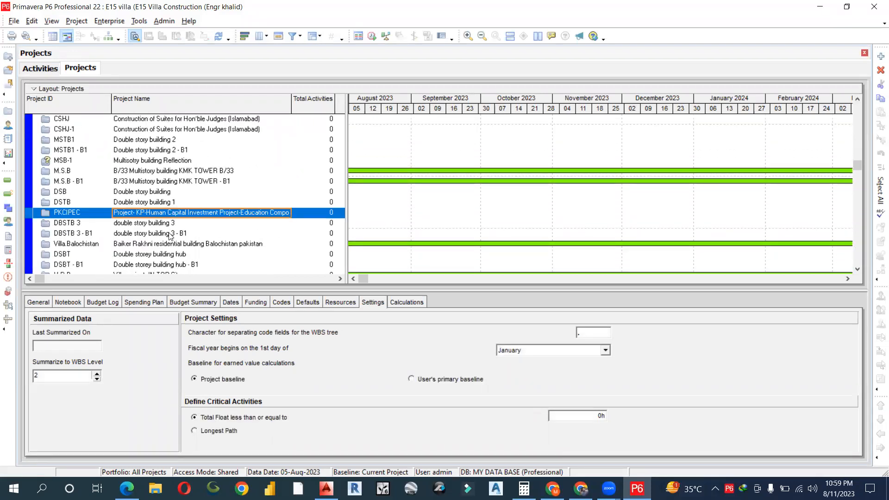
- Open the CE-F&MEP-2 project from its right-click menu
scroll(169, 230, "down", 2)
left_click(165, 233)
right_click(165, 233)
left_click(191, 194)
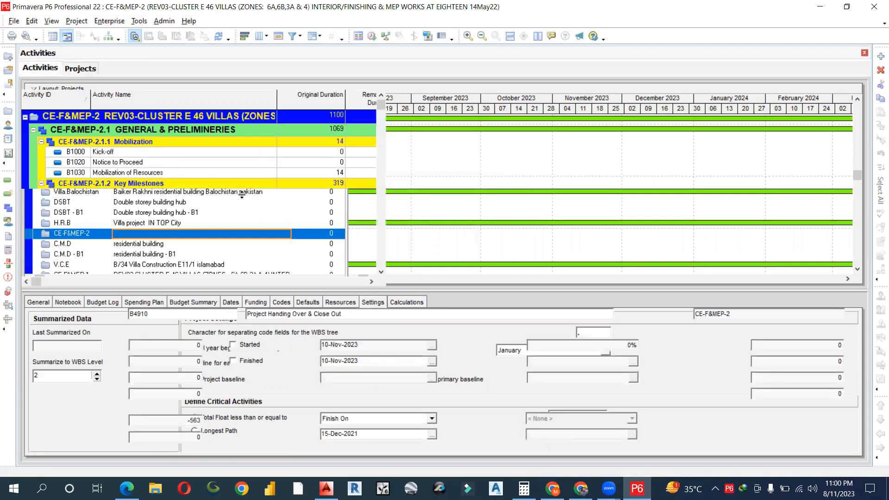
- Open the Check Schedule dialog for the CE-F&MEP-2 project
left_click(113, 22)
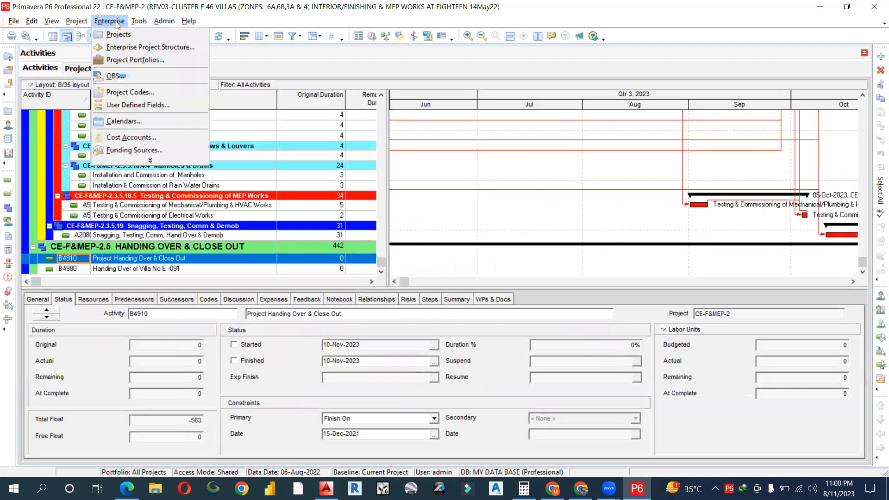
mouse_move(140, 24)
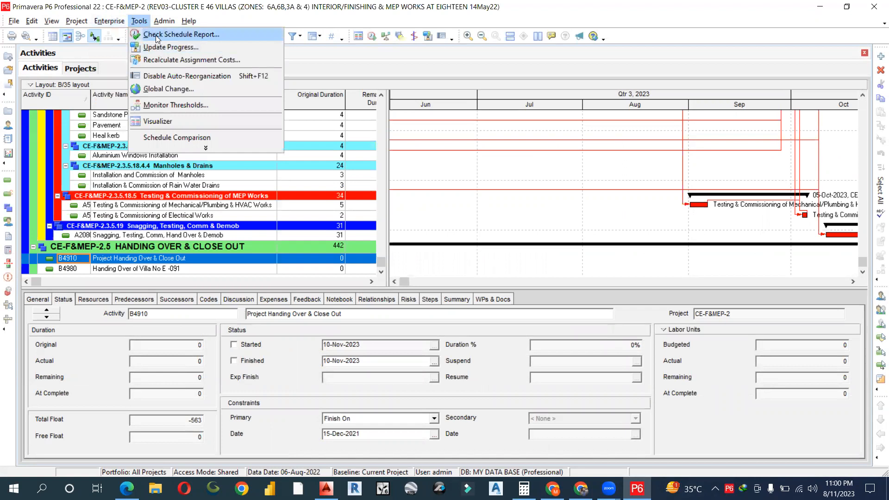
left_click(157, 37)
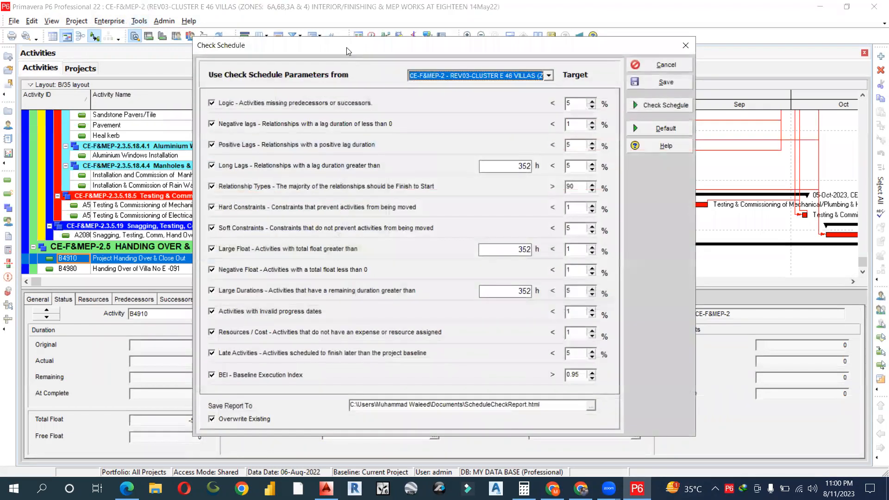
- Tick off each schedule check criterion with the on-screen annotation pen
left_click(346, 47)
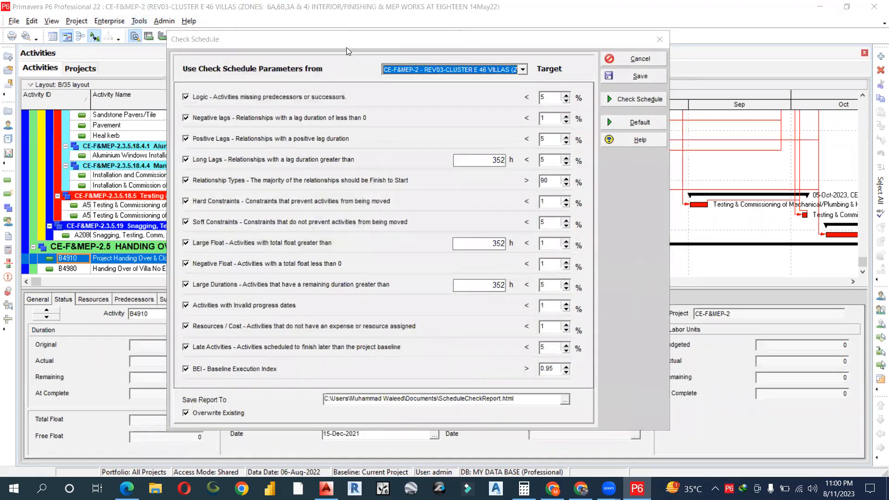
mouse_move(370, 85)
left_mouse_down()
mouse_move(359, 96)
mouse_move(387, 107)
left_mouse_up()
left_click(358, 142)
left_click_drag(359, 158, 370, 153)
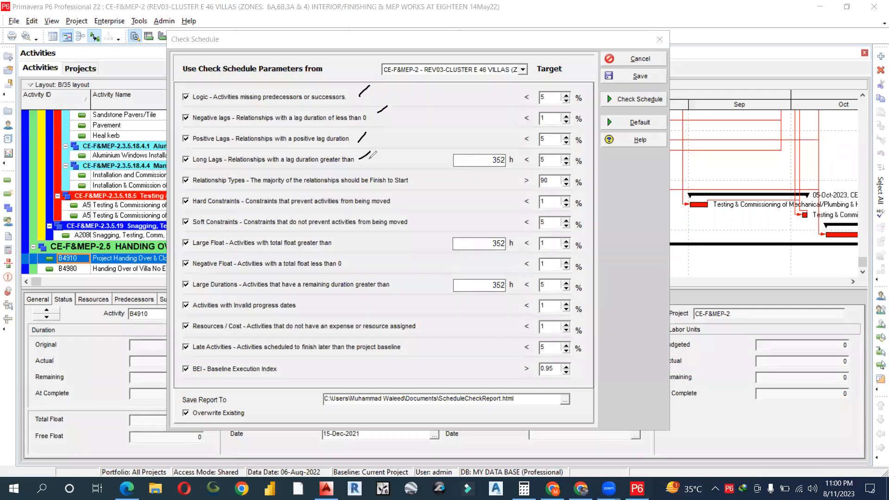
left_click_drag(418, 178, 423, 173)
left_click_drag(397, 198, 413, 217)
mouse_move(340, 247)
left_mouse_down()
mouse_move(348, 241)
mouse_move(350, 253)
left_mouse_up()
left_click_drag(337, 283, 345, 280)
mouse_move(313, 309)
left_mouse_down()
mouse_move(331, 303)
mouse_move(342, 317)
left_mouse_up()
left_click_drag(341, 350, 313, 365)
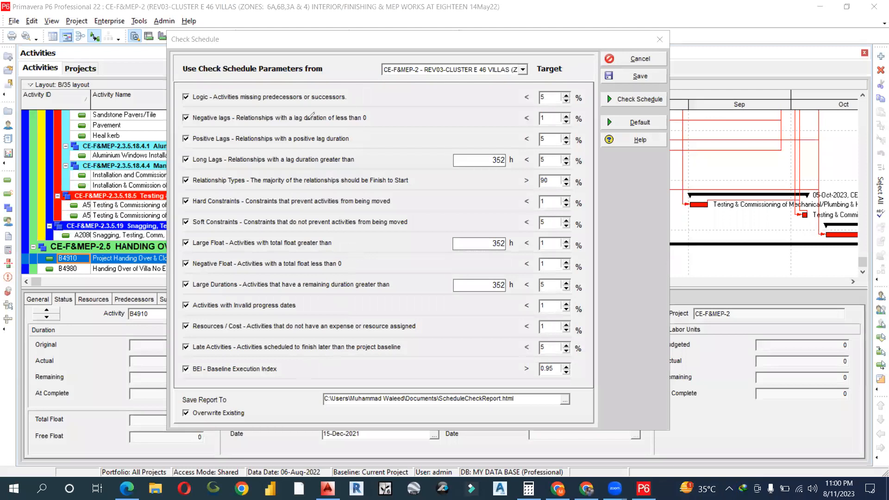
- Underline the missing-link, negative lag, positive lag and Finish-to-Start checks, labelling lags Lead and Lag
left_click_drag(230, 102, 325, 105)
left_click_drag(190, 125, 257, 122)
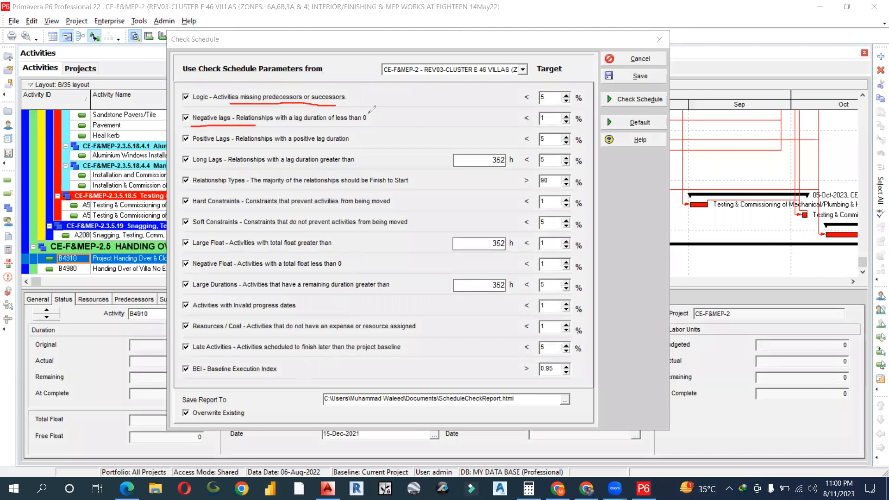
mouse_move(381, 112)
left_mouse_down()
mouse_move(414, 110)
mouse_move(404, 121)
left_mouse_up()
left_click_drag(357, 145, 448, 114)
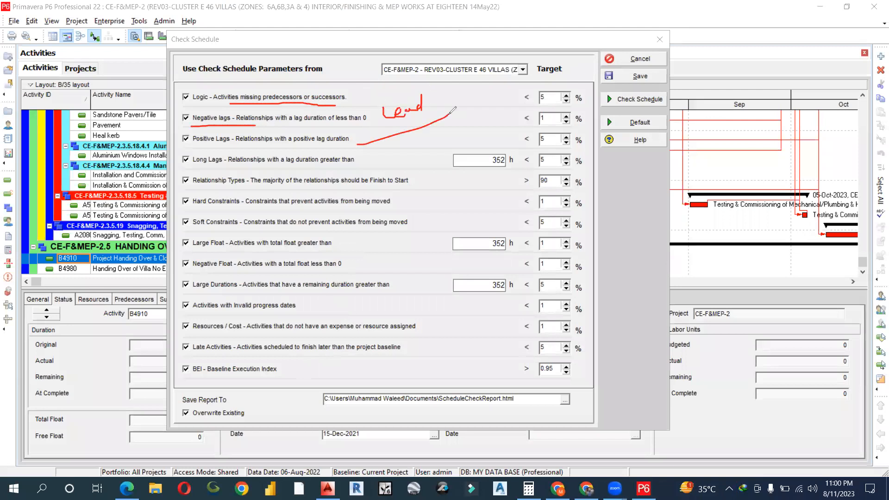
left_click_drag(191, 149, 398, 146)
mouse_move(402, 133)
left_mouse_down()
mouse_move(417, 147)
mouse_move(440, 137)
left_mouse_up()
left_click_drag(416, 164, 441, 148)
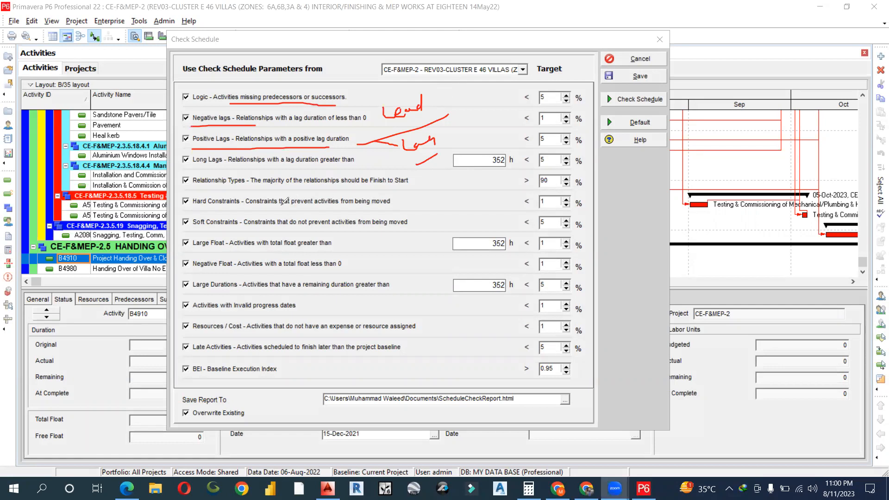
left_click_drag(255, 187, 396, 188)
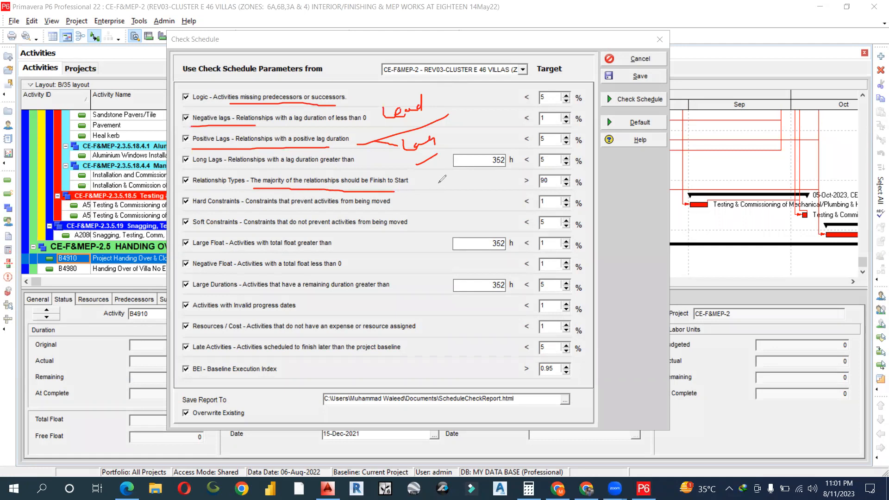
- Underline the constraint, float, duration, progress, resource/cost, late activity and BEI checks
left_click_drag(210, 208, 285, 211)
left_click_drag(196, 231, 244, 231)
left_click_drag(194, 254, 238, 255)
left_click_drag(197, 275, 241, 276)
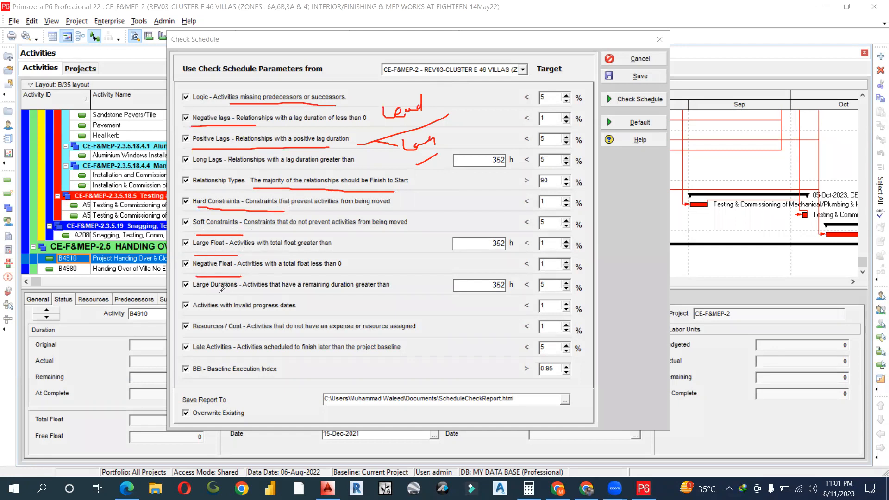
left_click_drag(199, 296, 253, 296)
left_click_drag(205, 318, 291, 314)
left_click_drag(199, 337, 241, 334)
left_click_drag(206, 359, 231, 358)
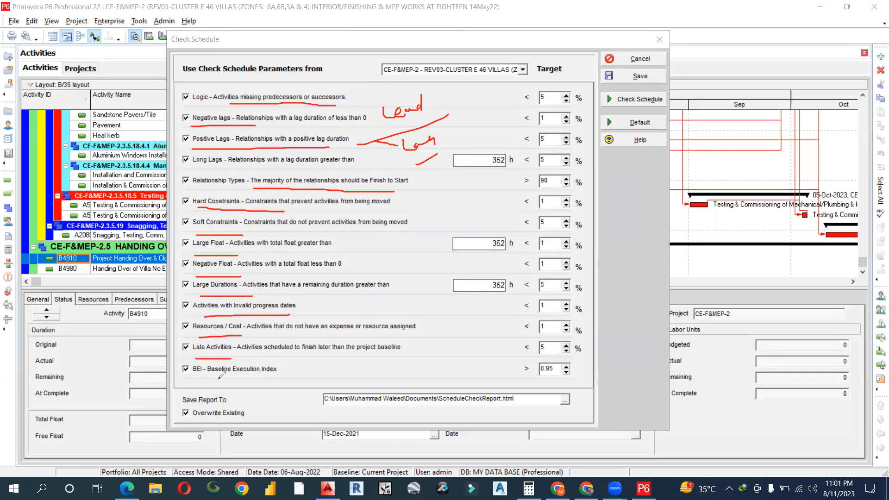
mouse_move(193, 379)
left_mouse_down()
mouse_move(281, 377)
mouse_move(322, 367)
left_mouse_up()
- Annotate the 0.95 BEI target and 'Execution' note, then clear annotations and cancel Check Schedule
left_click(313, 365)
left_click_drag(341, 353, 332, 365)
left_click_drag(309, 384, 362, 364)
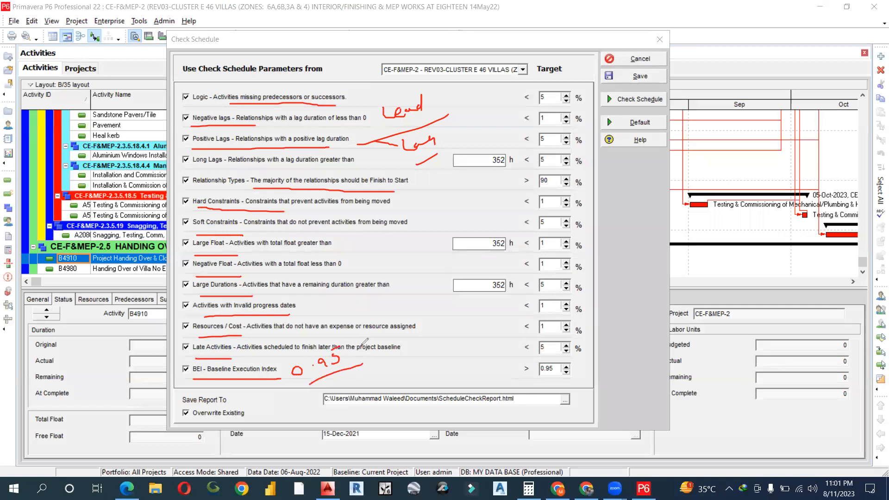
left_click_drag(398, 340, 405, 329)
mouse_move(422, 320)
left_mouse_down()
mouse_move(426, 329)
mouse_move(416, 309)
left_mouse_up()
mouse_move(222, 357)
left_mouse_down()
mouse_move(188, 363)
mouse_move(232, 380)
mouse_move(273, 342)
mouse_move(215, 349)
left_mouse_up()
mouse_move(259, 381)
left_mouse_down()
mouse_move(278, 409)
mouse_move(285, 405)
mouse_move(282, 420)
mouse_move(336, 370)
mouse_move(359, 377)
left_mouse_up()
left_click_drag(363, 388, 316, 427)
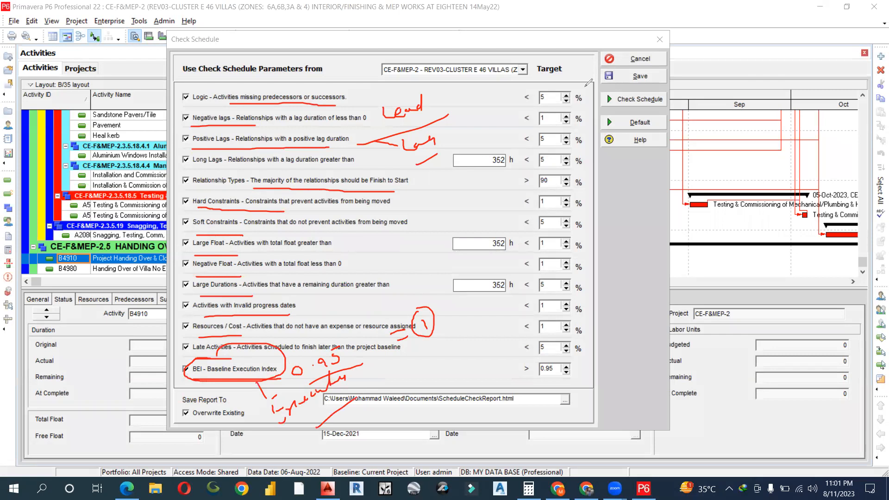
left_click(586, 86)
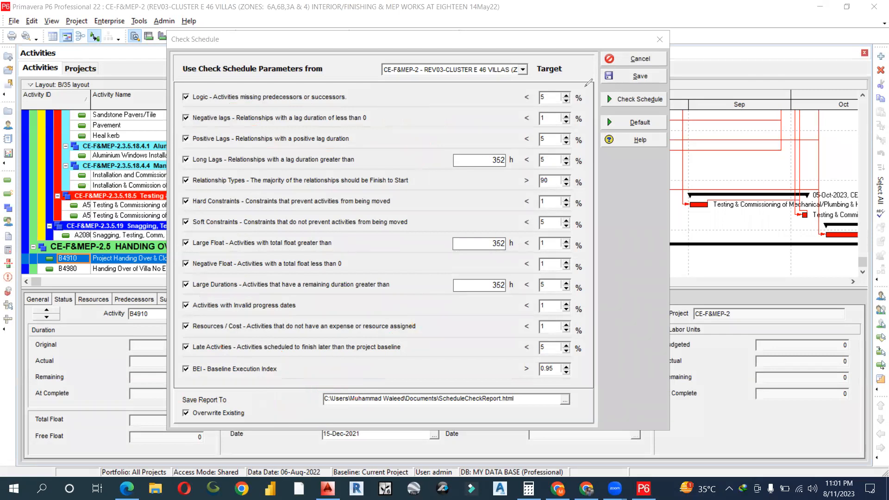
left_click(623, 59)
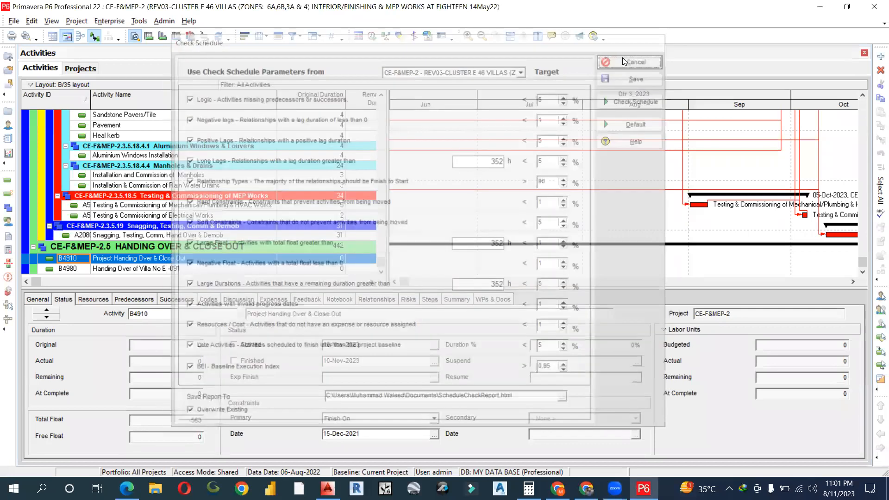
- Open Rate-Analysis-KPK-2019.pdf from D:\PRIMVERA P6 COURSE DATA\MRS ANALYSIS in File Explorer
left_click(817, 9)
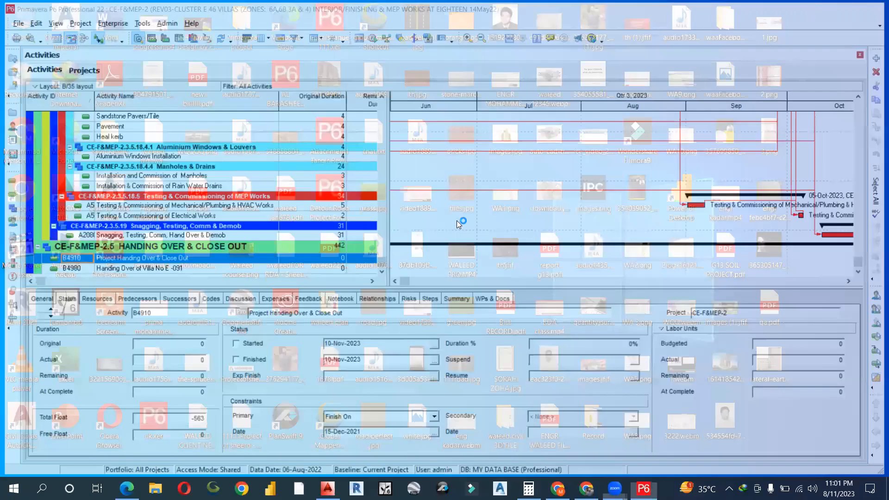
key("super+e")
double_click(282, 341)
scroll(243, 361, "down", 3)
double_click(180, 298)
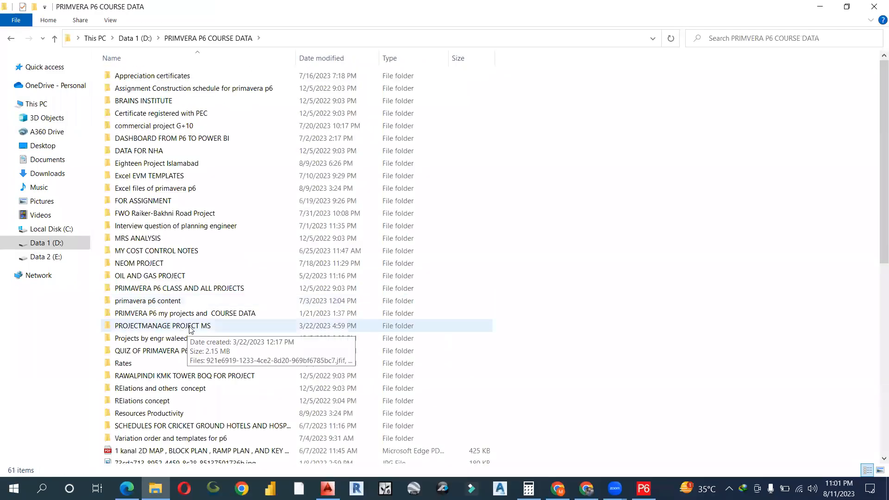
double_click(166, 240)
double_click(160, 101)
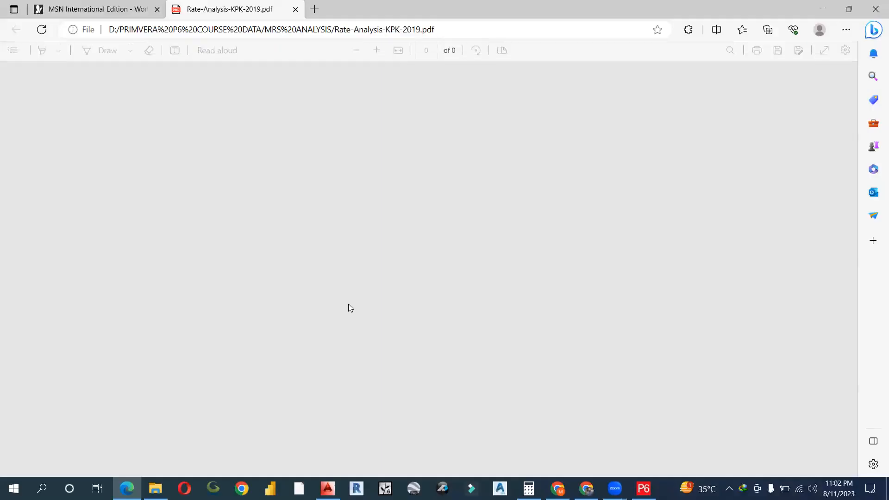
- Scroll the rate pages, selecting the 0.26470 Day labourer and 0.08240 Eye Bolt quantities
scroll(350, 297, "up", 3)
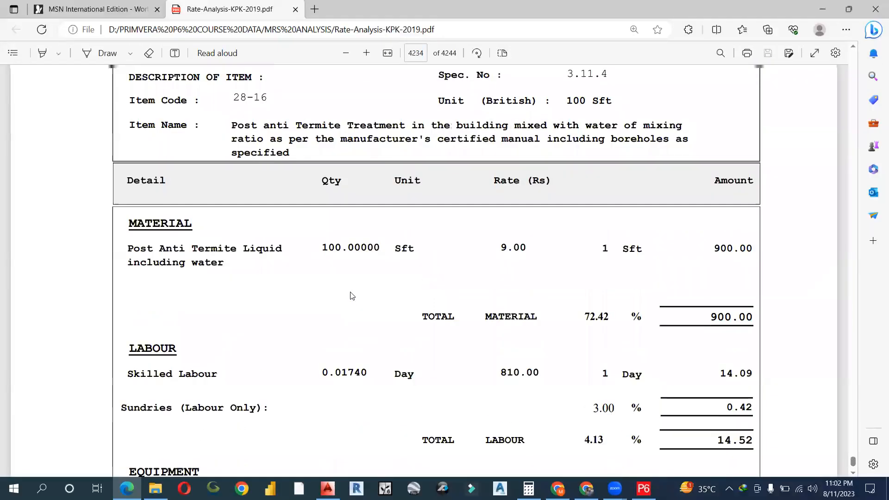
scroll(317, 311, "down", 20)
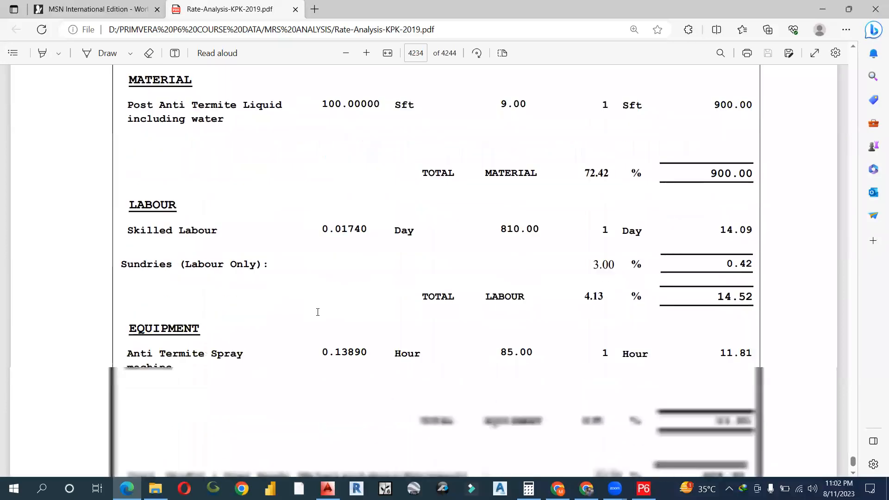
scroll(234, 297, "down", 3)
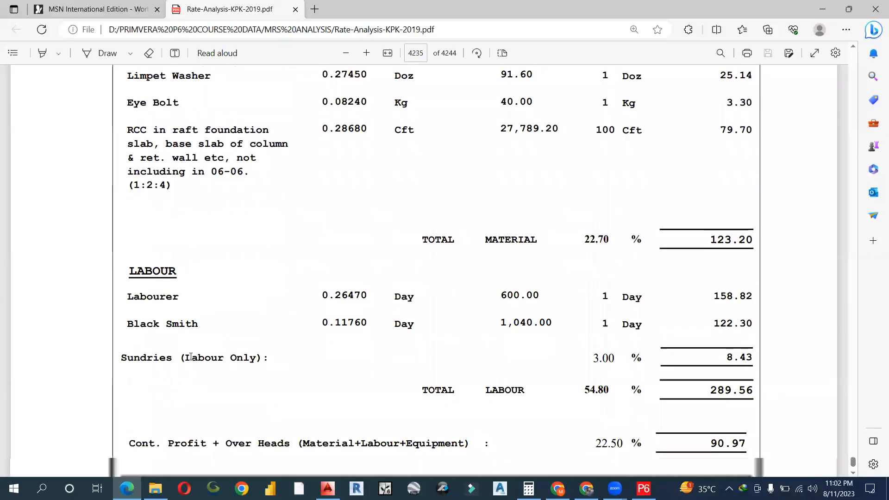
left_click_drag(128, 283, 199, 311)
left_click_drag(312, 280, 488, 283)
double_click(324, 88)
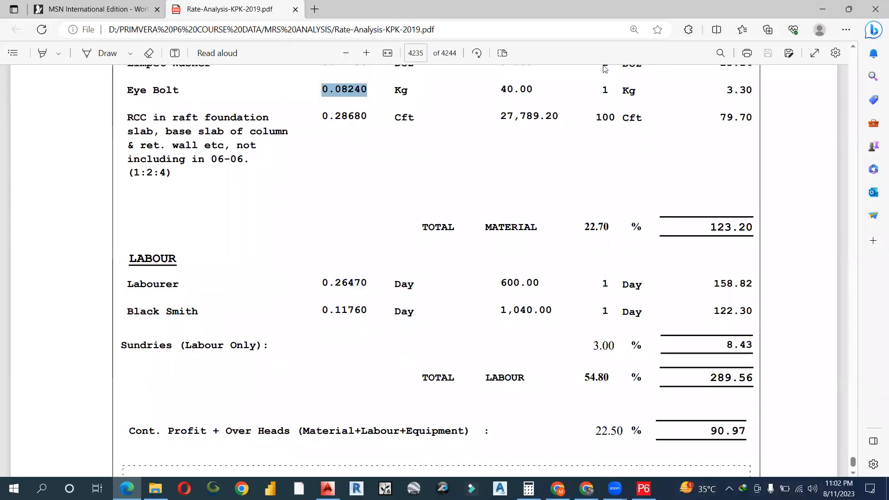
left_click(823, 8)
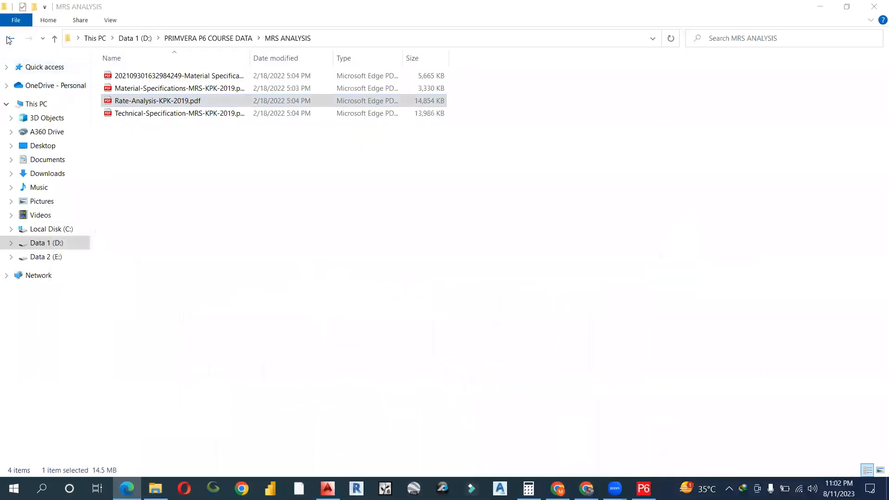
- Open Rate+Analysis+Excel+Metric.xls from Resources Productivity and select its Bricks material and labour rows
left_click(11, 38)
double_click(159, 413)
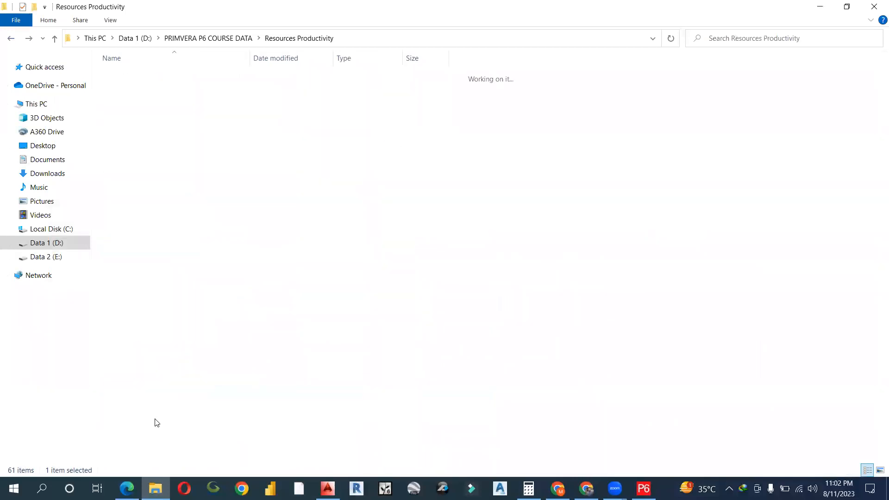
double_click(165, 213)
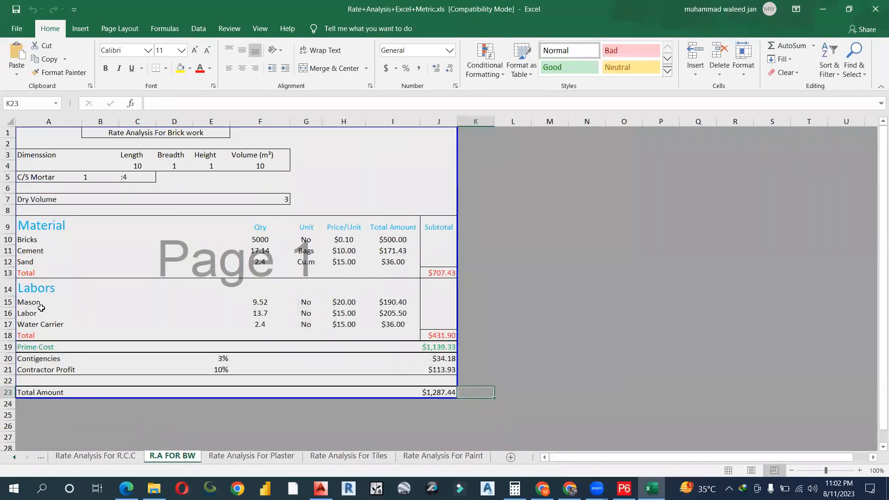
left_click(40, 306)
key("Down")
key("Down")
left_click_drag(44, 241, 393, 337)
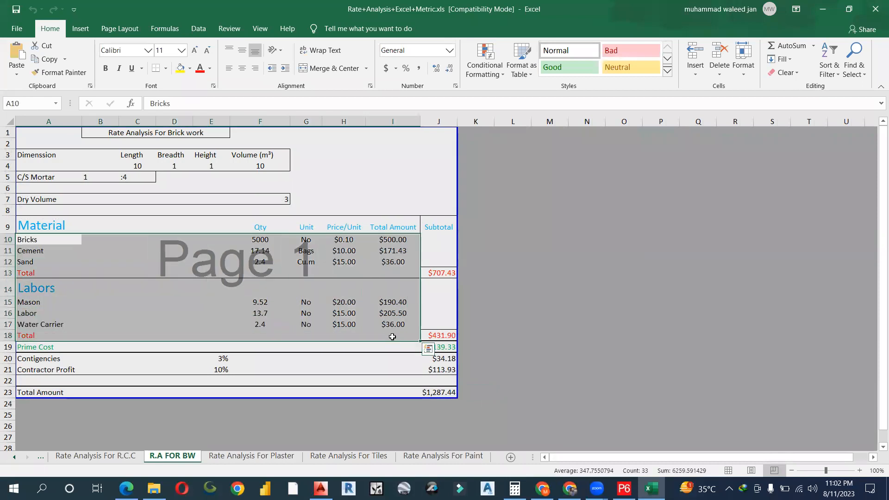
left_click(823, 9)
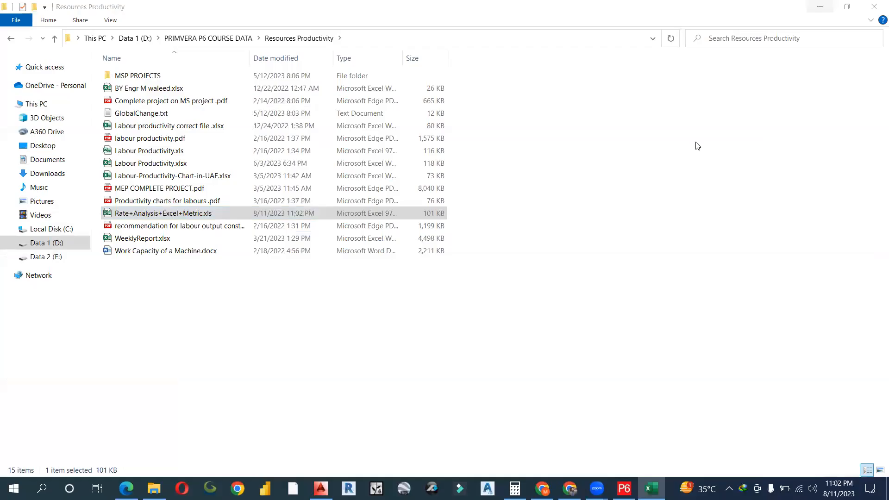
- Open MEP COMPLETE PROJECT.pdf and highlight the PRODUCTION RATE FOR MEP ACTIVITY table title
double_click(170, 191)
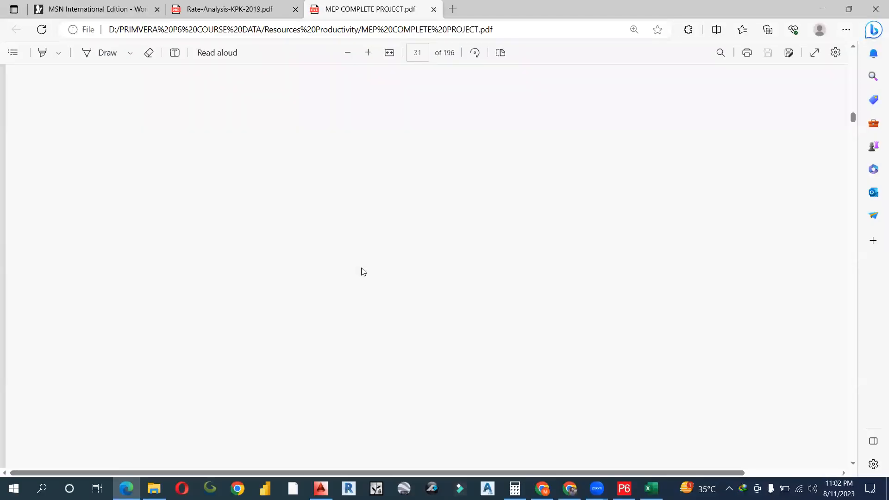
scroll(370, 306, "down", 15)
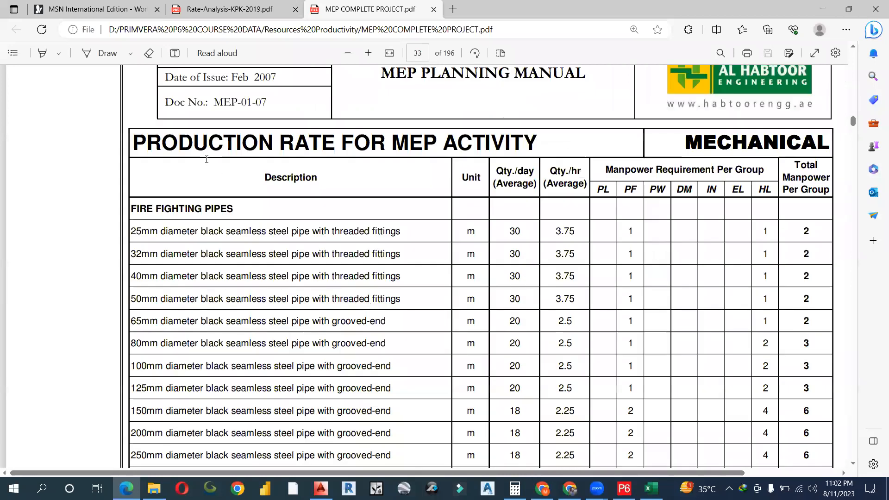
left_click_drag(133, 139, 538, 138)
left_click(823, 9)
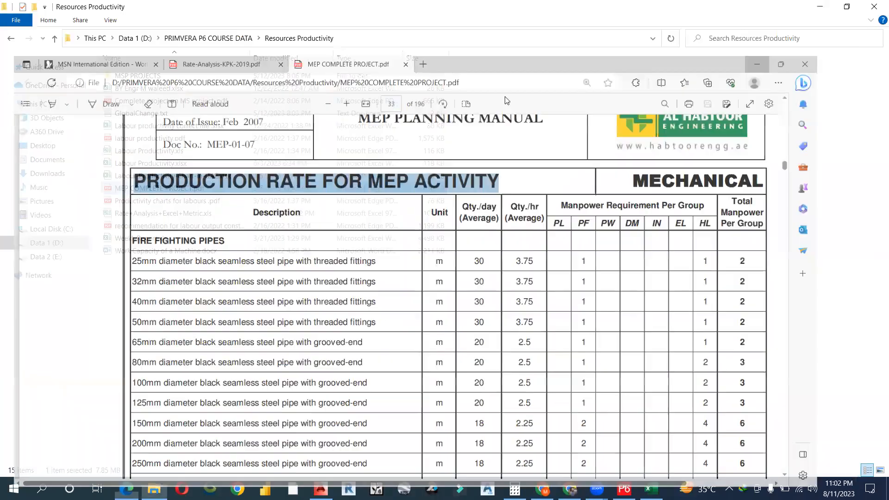
- Return to PRIMVERA P6 COURSE DATA and launch EVM_Template.xlsx from the Excel EVM TEMPLATES folder
left_click(11, 39)
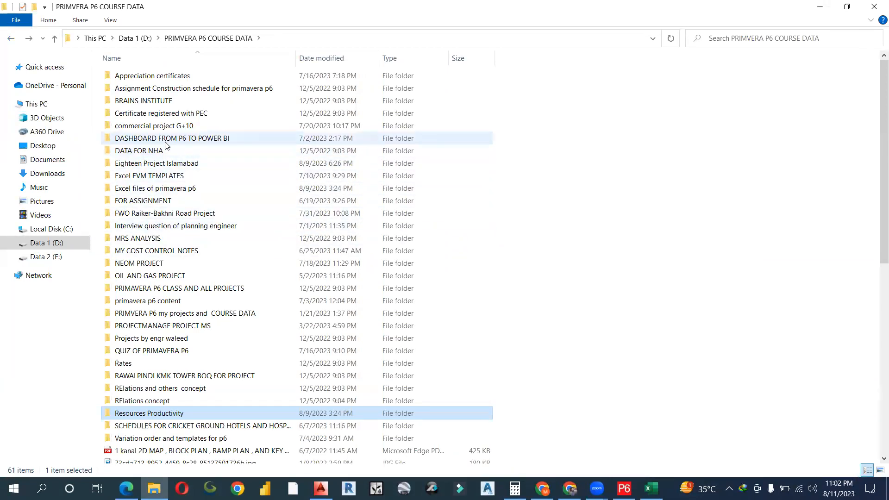
left_click(181, 176)
left_click(178, 188)
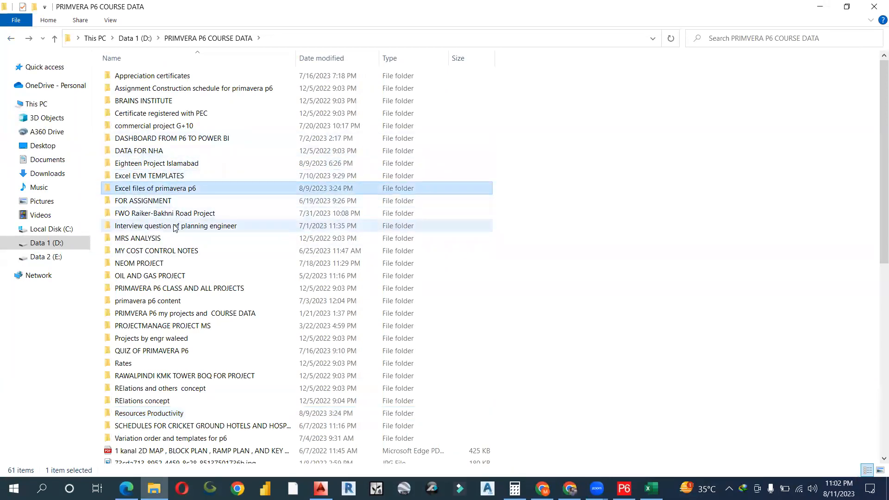
double_click(160, 176)
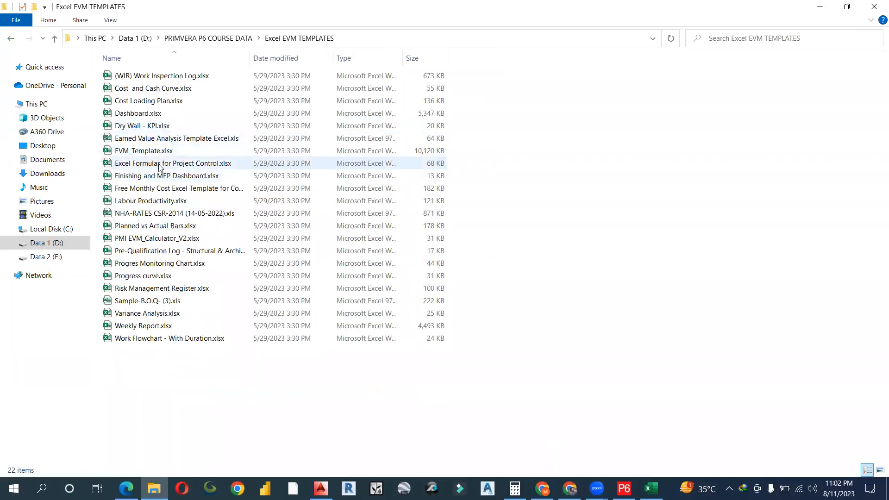
left_click(162, 151)
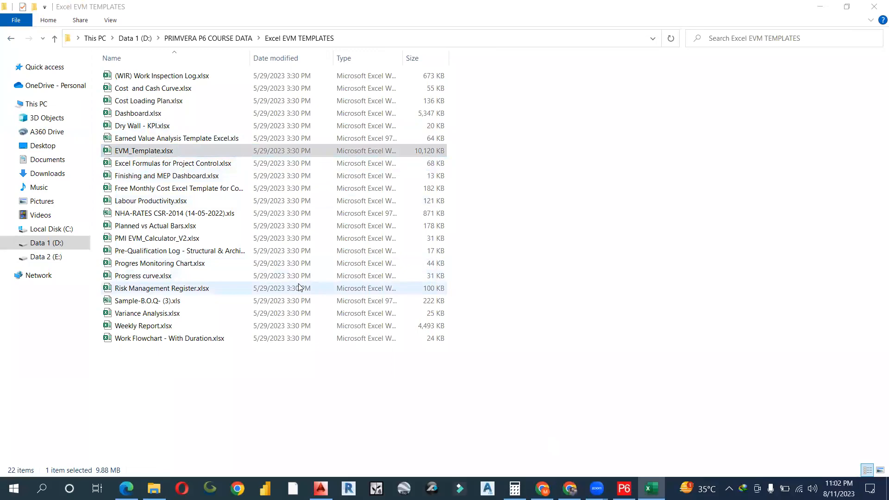
key("Return")
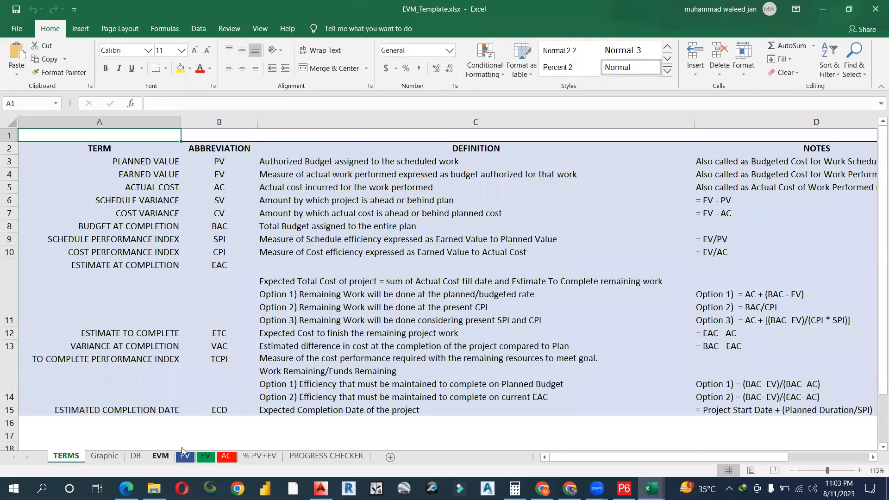
- Review the EVM sheet's PV, EV, AC, CV, SV, CPI and SPI figures (BAC $72,400), then minimize Excel
left_click(163, 455)
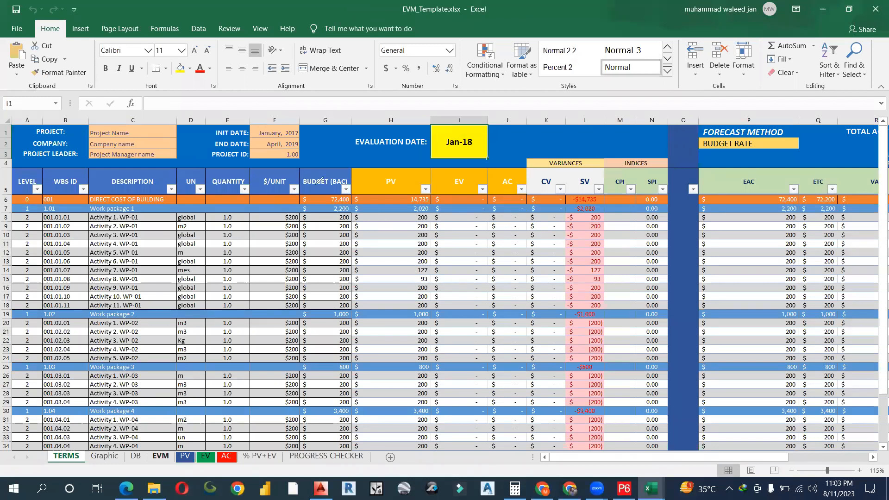
mouse_move(438, 193)
left_mouse_down()
mouse_move(660, 189)
mouse_move(620, 167)
mouse_move(660, 160)
mouse_move(657, 139)
mouse_move(641, 127)
left_mouse_up()
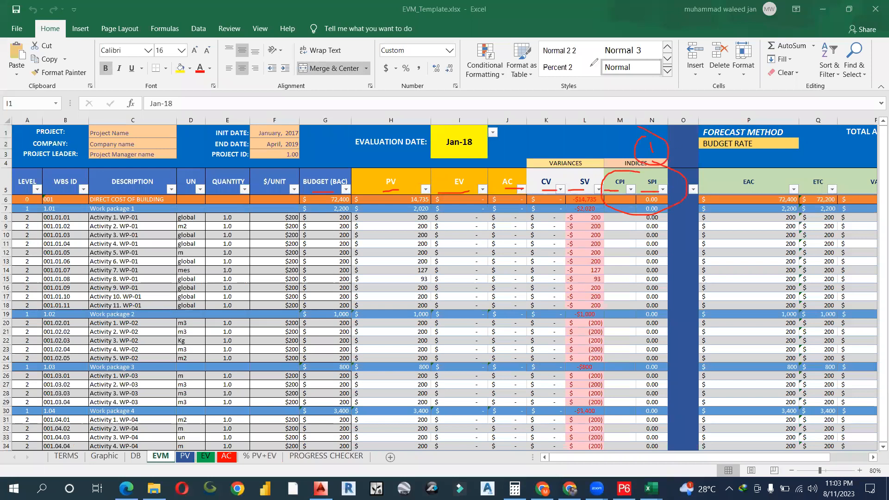
left_click(591, 66)
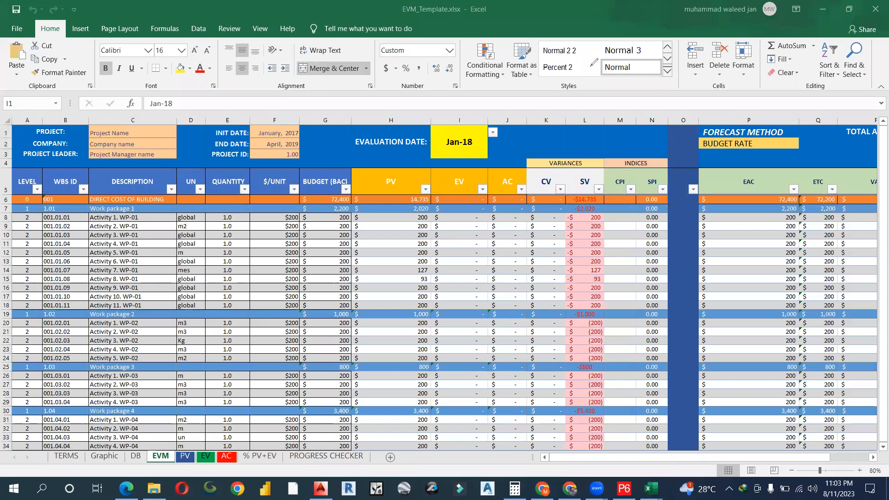
left_click(824, 11)
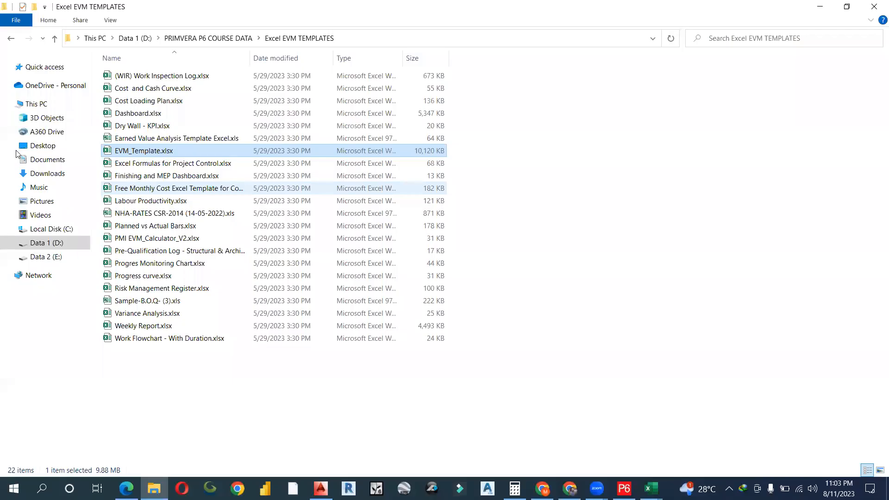
- Peek into the DASHBOARD FROM P6 TO POWER BI folder and return to PRIMVERA P6 COURSE DATA
key("alt+Up")
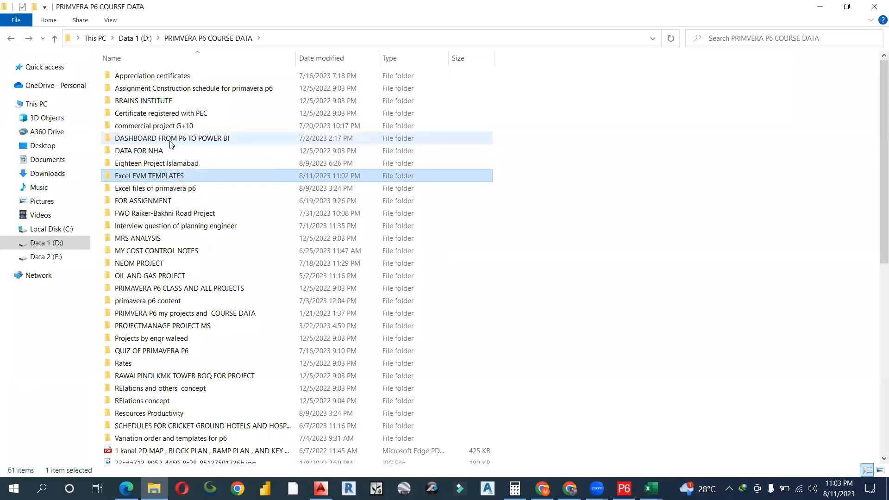
double_click(172, 145)
left_click(10, 39)
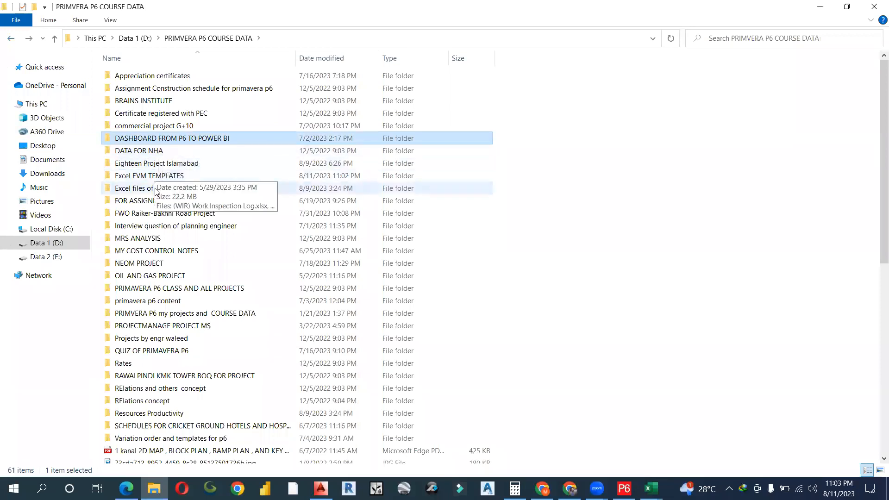
- Look over the course folders and browse the instructor's projects folder before going back
left_click(148, 248)
left_click(150, 288)
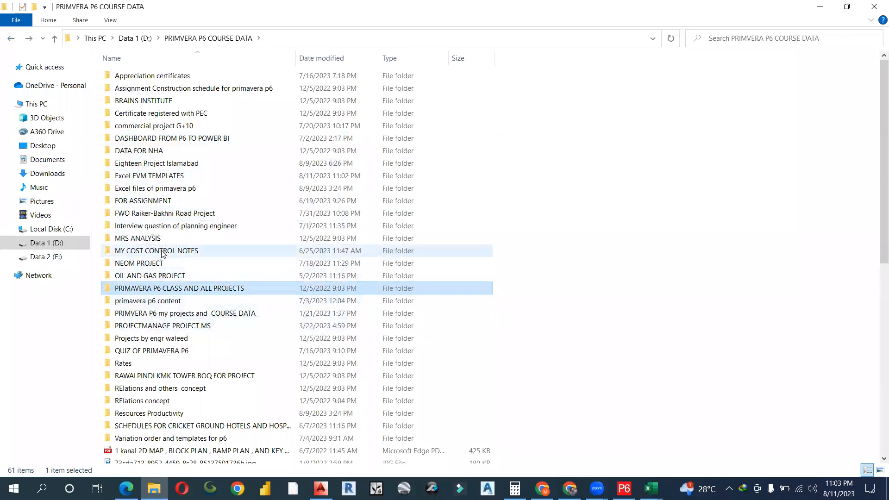
left_click(169, 301)
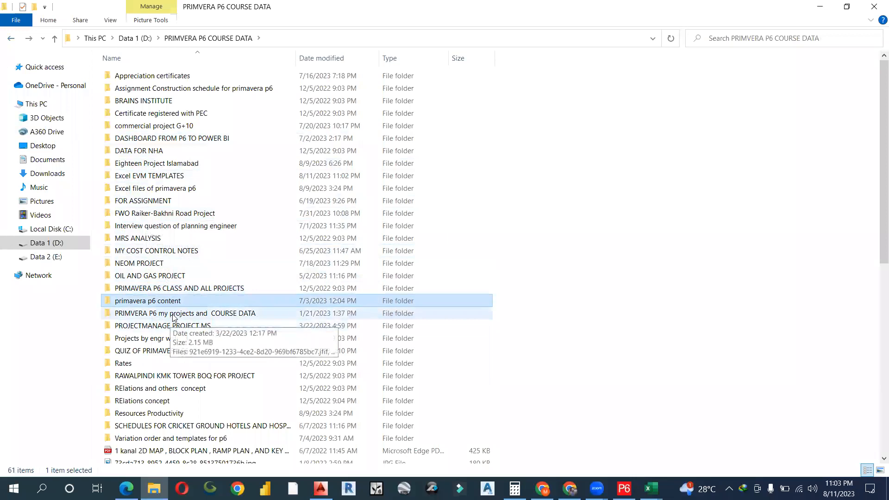
left_click(174, 315)
left_click(176, 326)
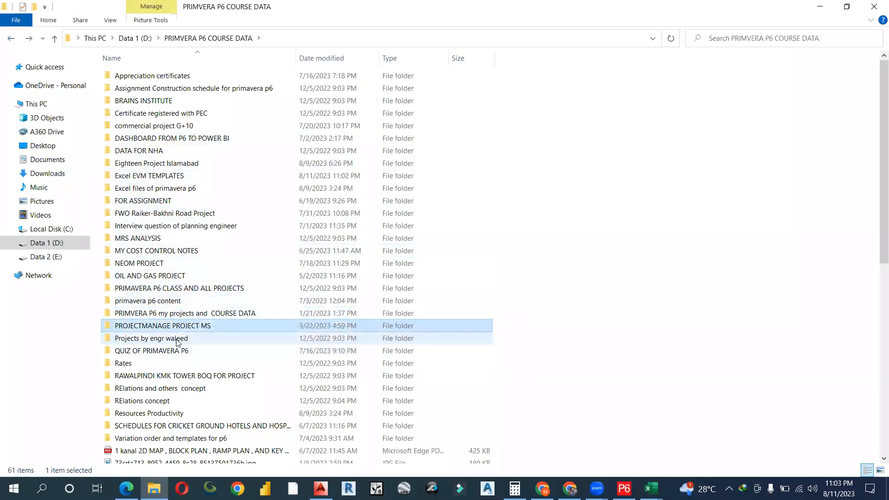
double_click(177, 340)
scroll(185, 391, "down", 6)
scroll(185, 391, "up", 7)
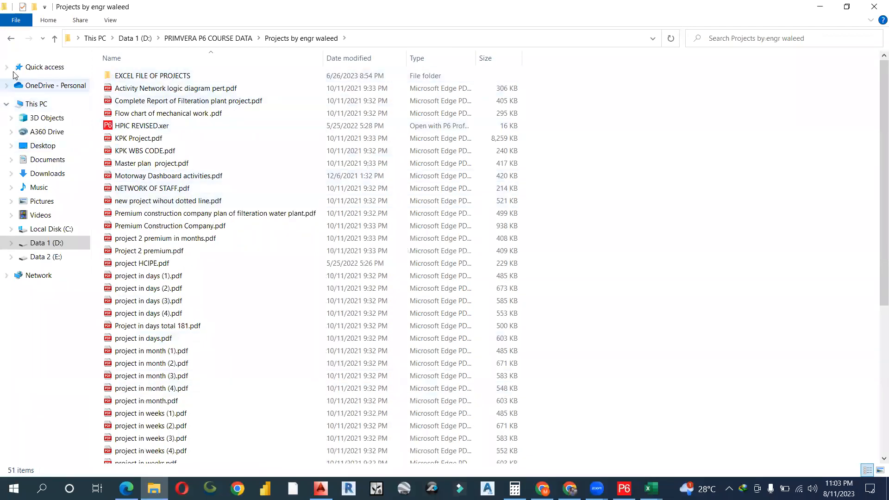
left_click(10, 38)
- Browse the DATA FOR NHA folder, selecting the PKG-2 REV 6.xer schedule, then go back
left_click(142, 225)
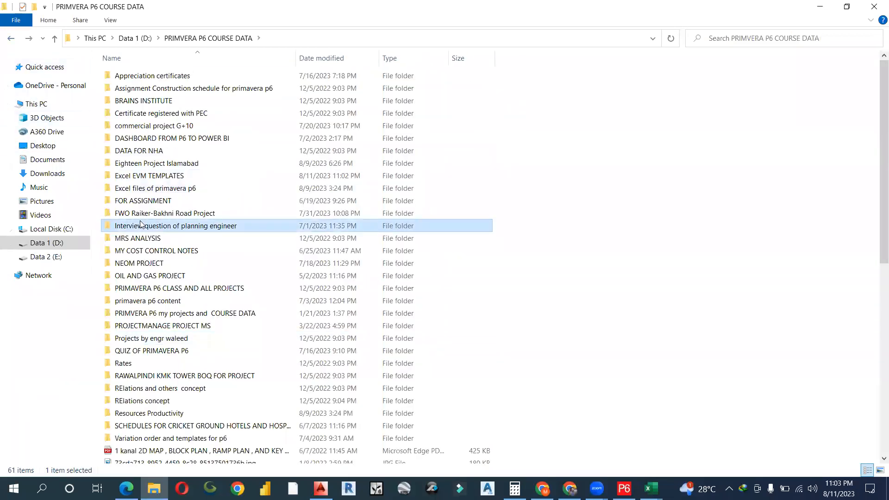
key("Page_Down")
key("d")
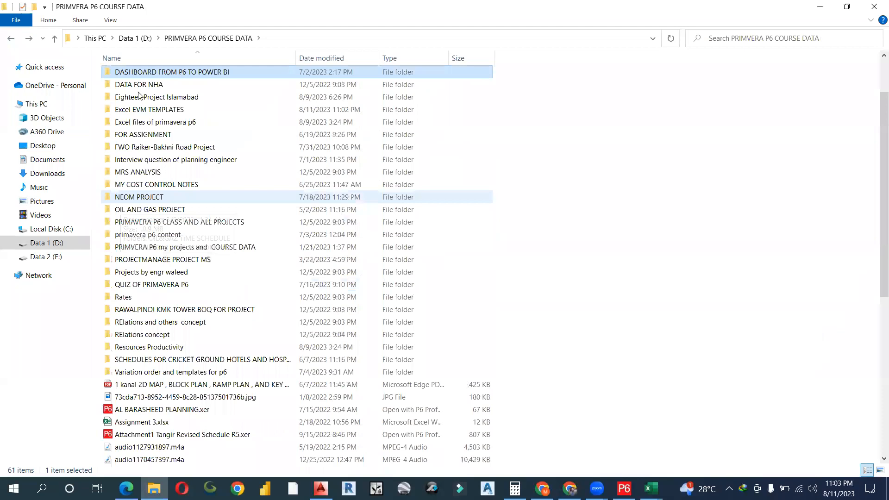
double_click(146, 87)
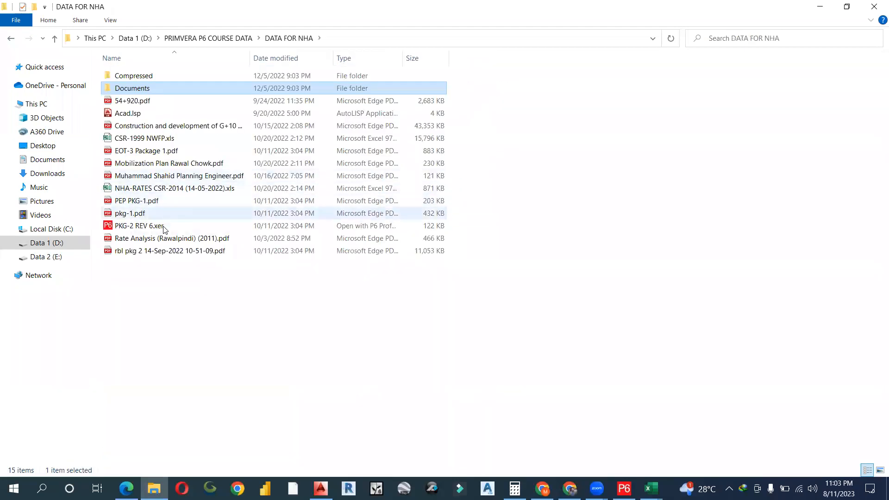
left_click(155, 225)
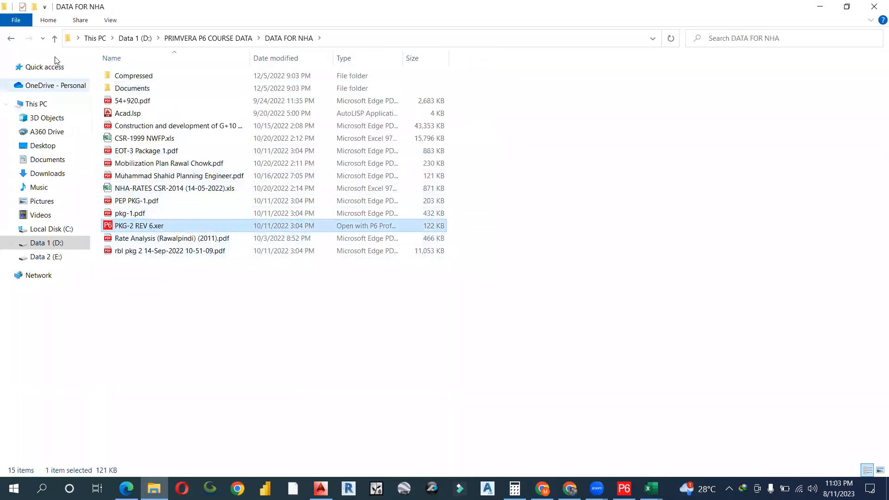
left_click(12, 40)
- Open the FWO Raiker-Bakhni Road Project folder, then close File Explorer to show the desktop
left_click(186, 202)
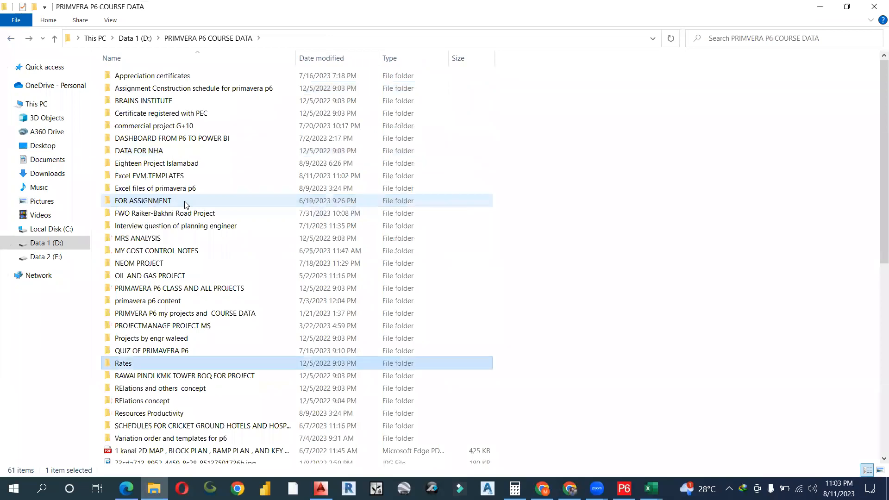
left_click(179, 301)
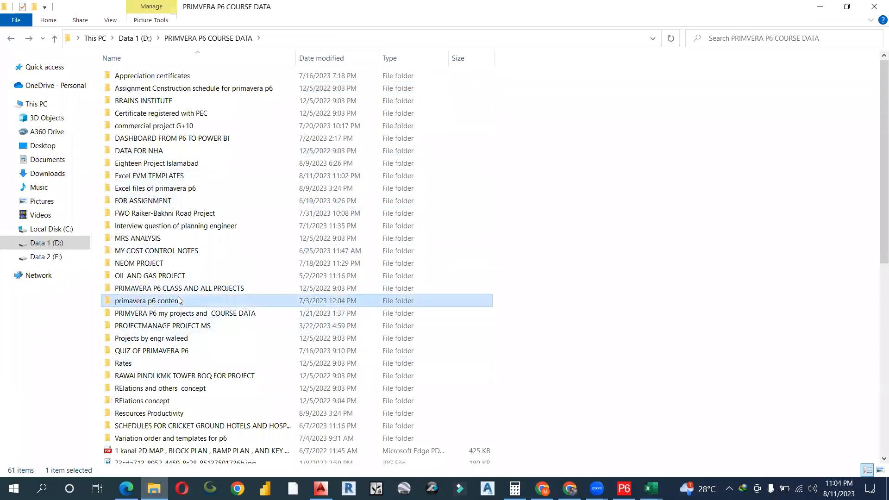
double_click(176, 213)
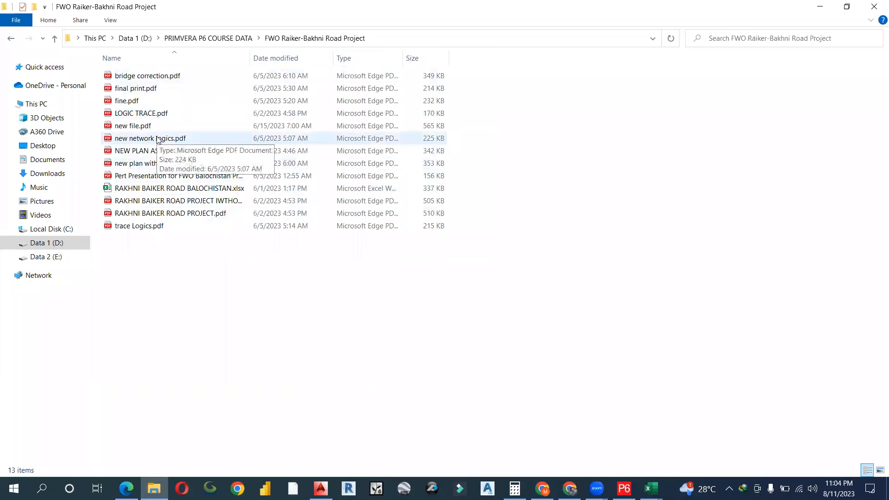
left_click(877, 4)
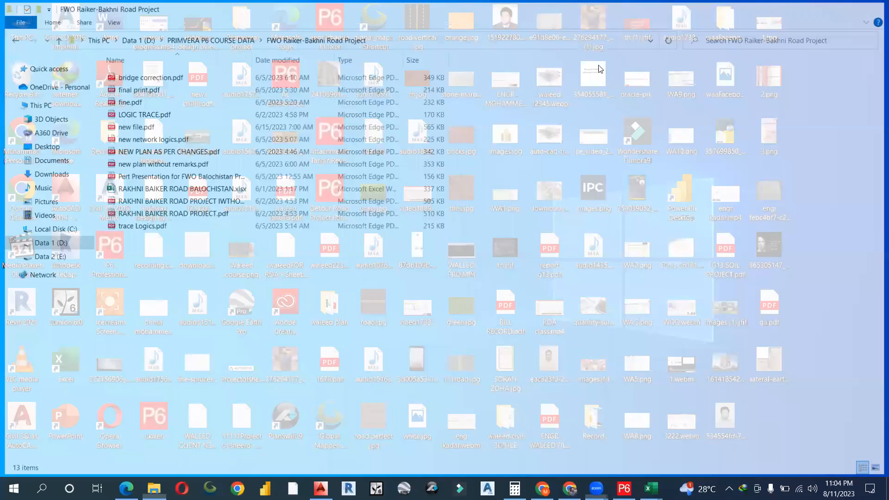